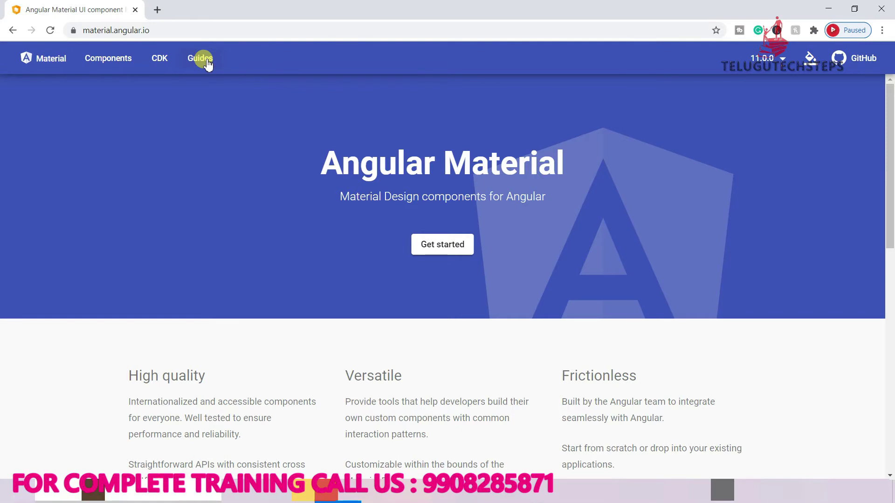
Step: Open the Guides page of the Angular Material website
{"action": "left_click", "coordinate": [201, 58]}
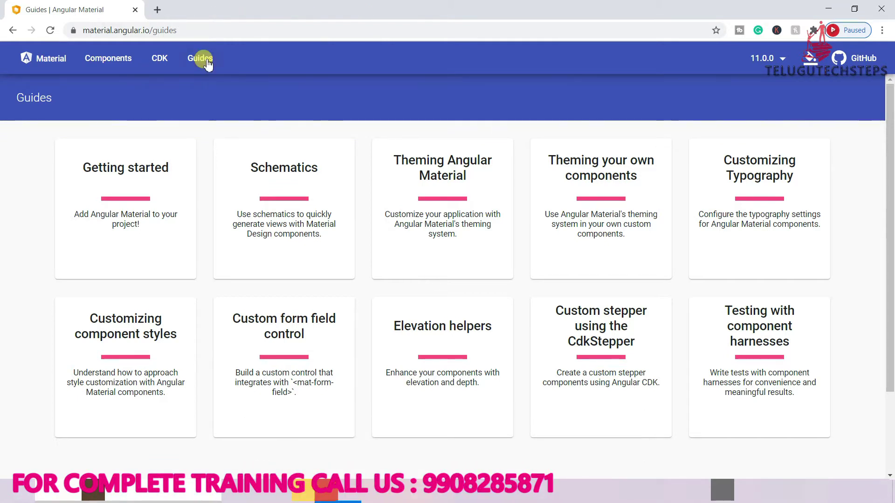
{"action": "left_click", "coordinate": [207, 64]}
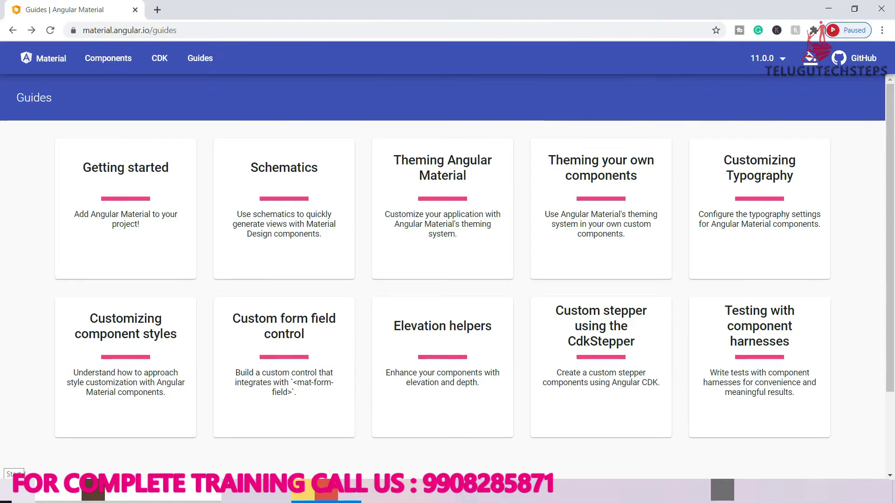
{"action": "key", "text": "super"}
{"action": "key", "text": "Escape"}
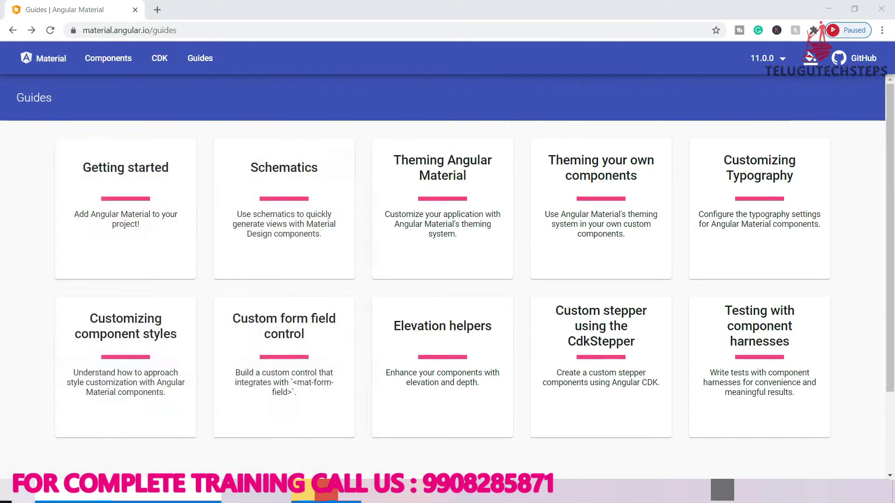
{"action": "key", "text": "super+s"}
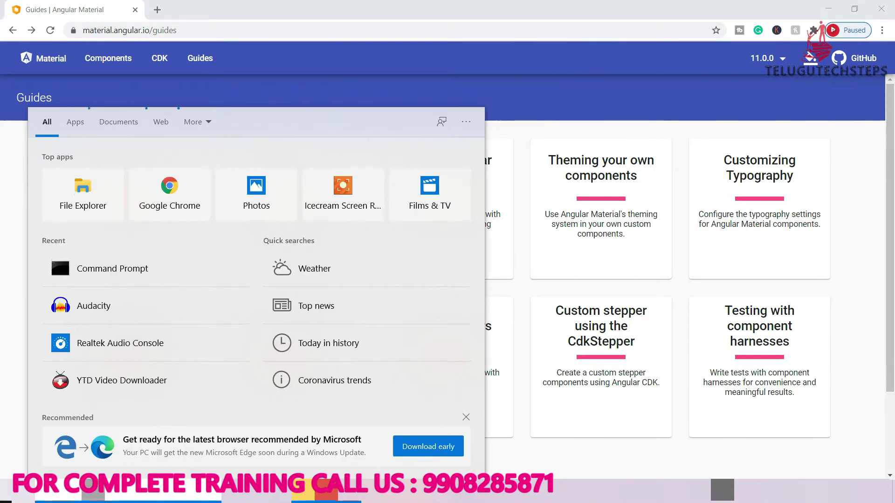
{"action": "left_click", "coordinate": [526, 4]}
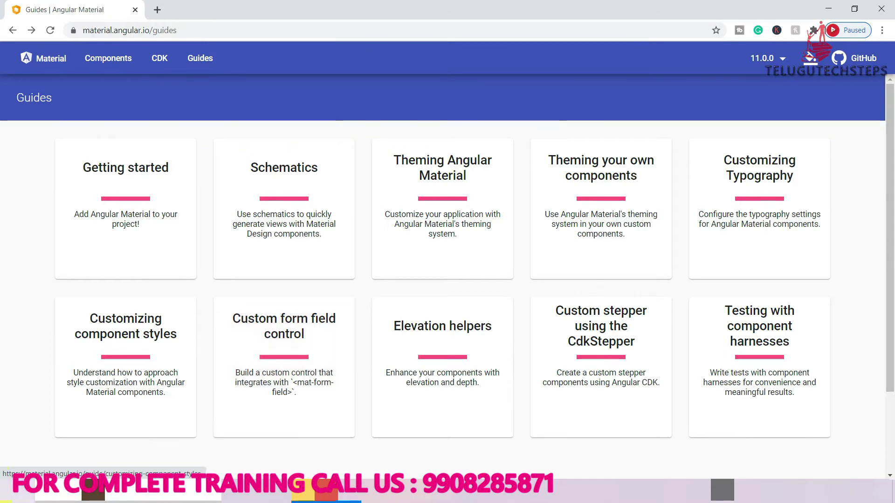
Step: Search Windows for cmd, open Command Prompt in a maximized window and enlarge its text
{"action": "key", "text": "super"}
{"action": "type", "text": "cmd"}
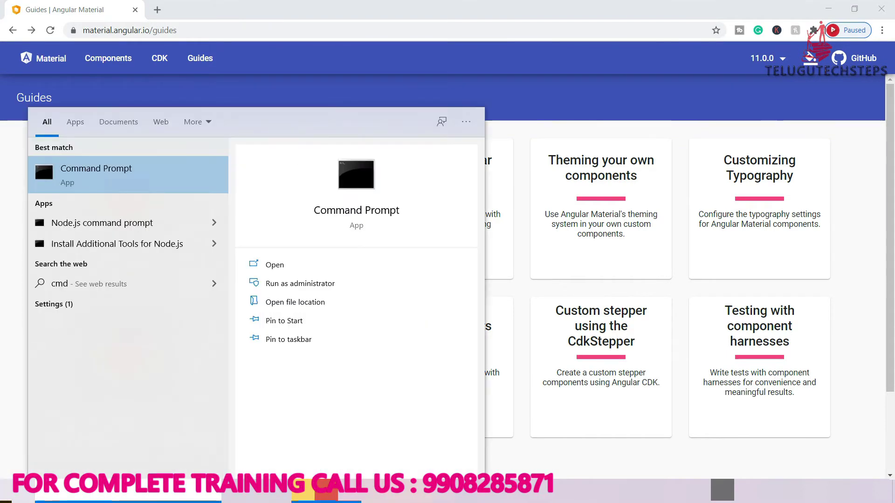
{"action": "key", "text": "Return"}
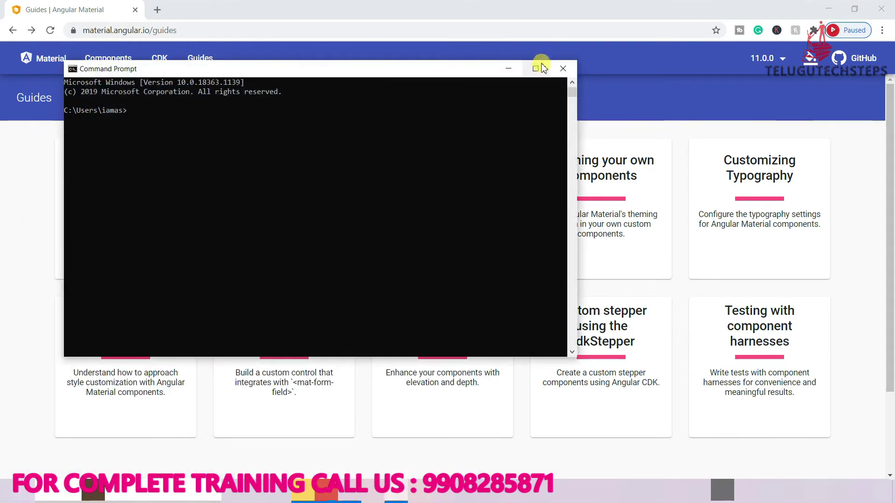
{"action": "left_click", "coordinate": [536, 69]}
{"action": "scroll", "coordinate": [444, 176], "scroll_direction": "up", "scroll_amount": 2, "text": "ctrl"}
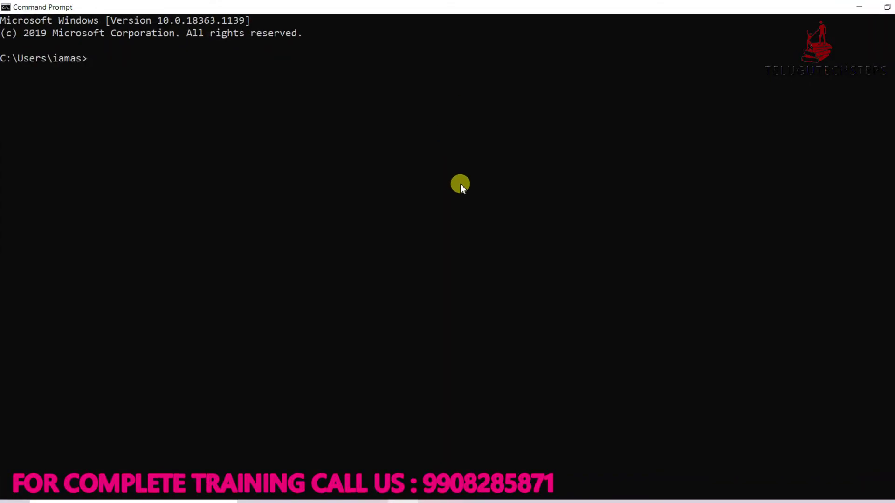
Step: Check the installed Angular CLI version with ng version and clear the console with cls
{"action": "type", "text": "ng version"}
{"action": "key", "text": "Return"}
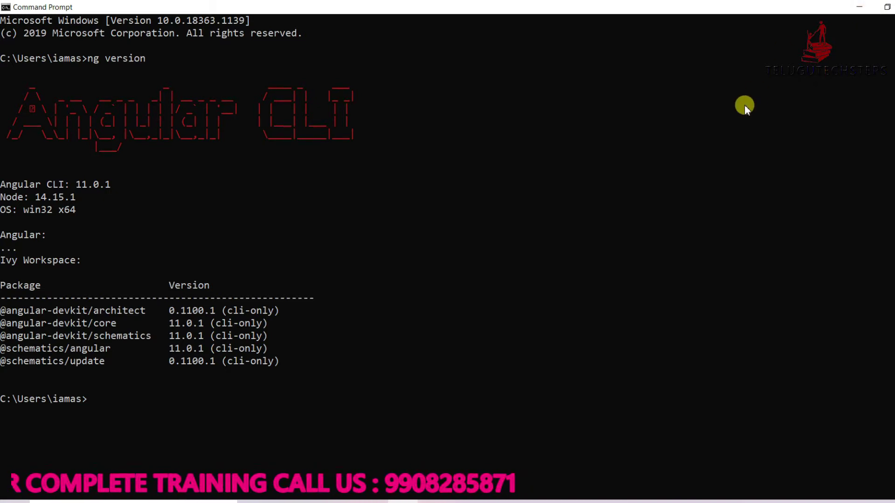
{"action": "type", "text": "cls"}
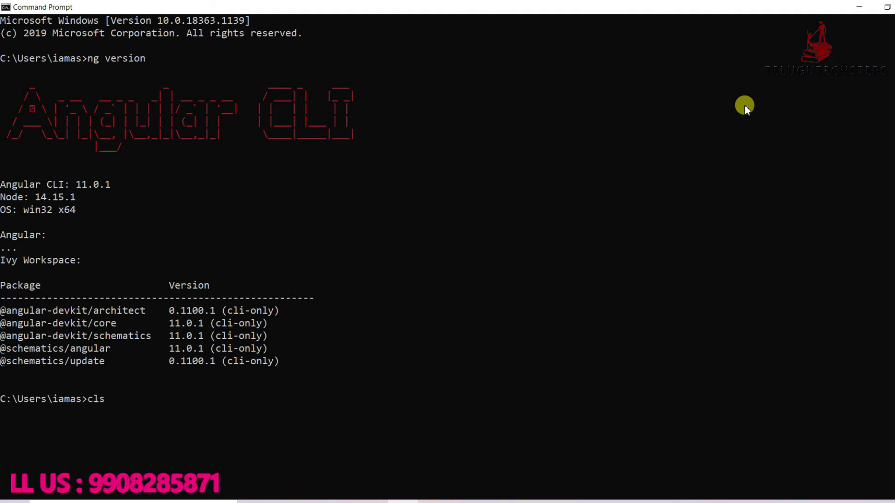
{"action": "key", "text": "Return"}
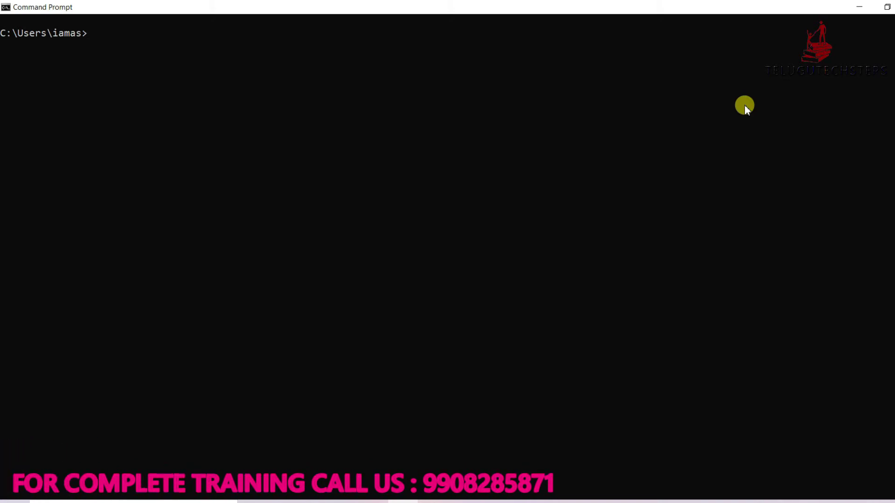
Step: Run ng new AngularMaterialApplication to generate a new Angular project in the user's home folder
{"action": "type", "text": "ng new Angukar"}
{"action": "key", "text": "BackSpace"}
{"action": "key", "text": "BackSpace"}
{"action": "type", "text": "larMaterialApplication"}
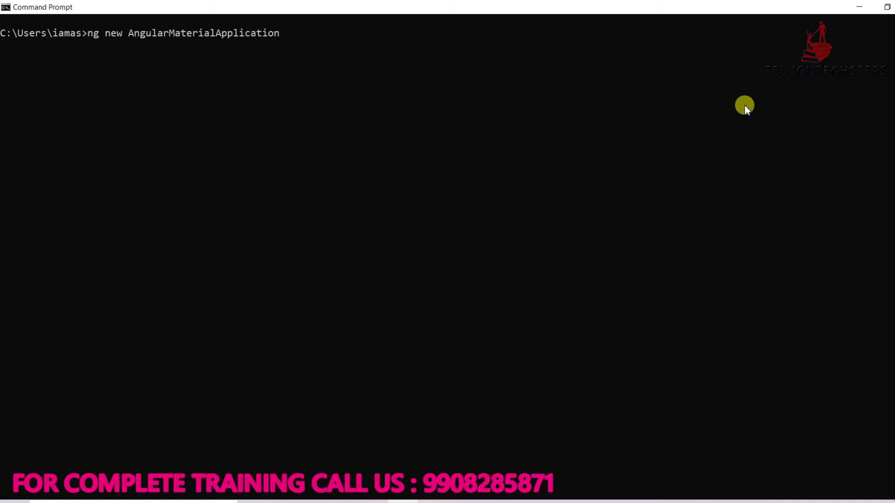
{"action": "key", "text": "Return"}
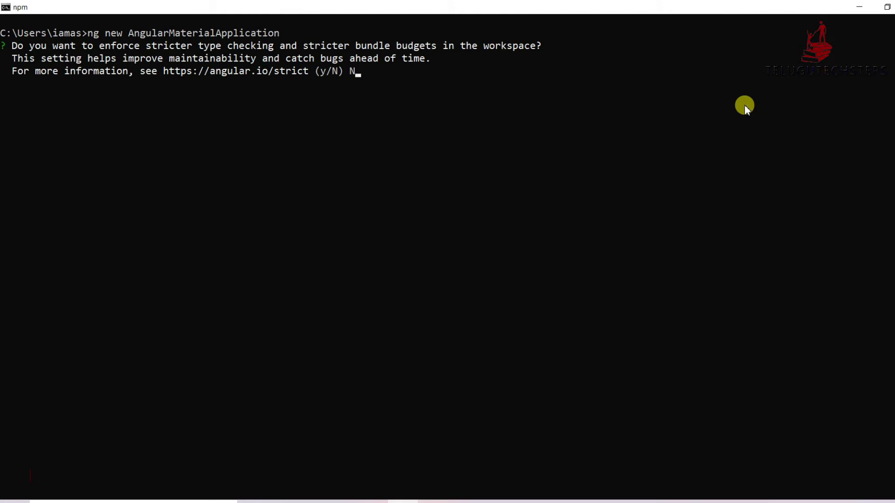
Step: Decline stricter type checking for the new project, add Angular routing and choose CSS as the stylesheet format
{"action": "key", "text": "Return"}
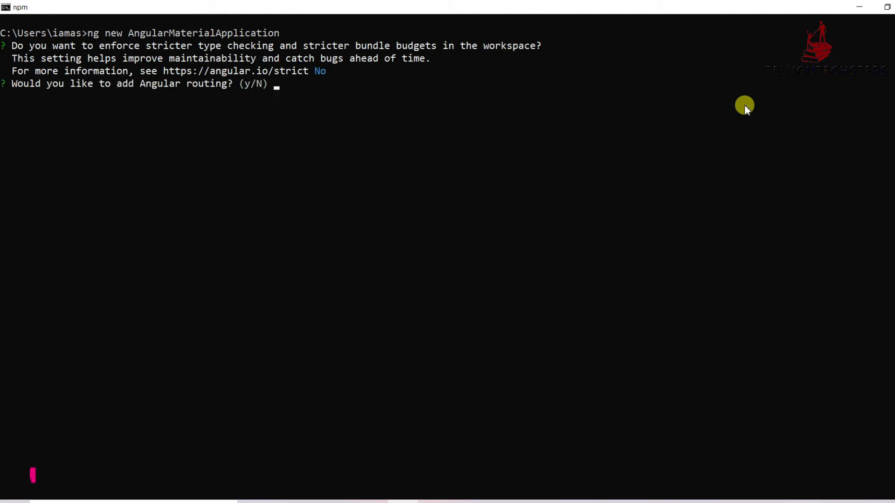
{"action": "type", "text": "Y"}
{"action": "key", "text": "Return"}
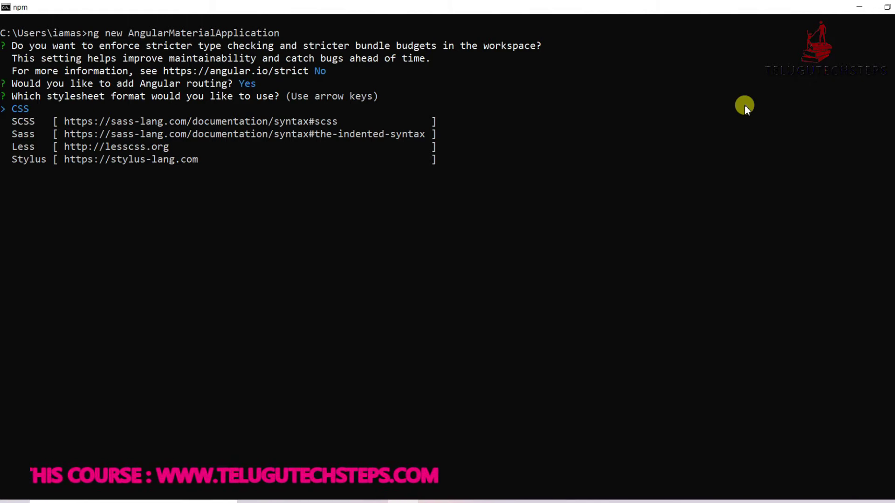
{"action": "key", "text": "Return"}
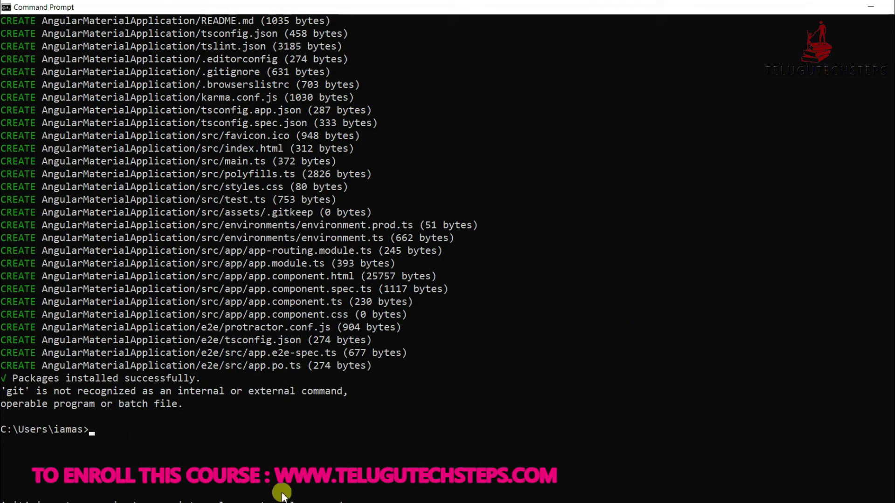
Step: Switch to File Explorer and open the user's home folder under Users on the C: drive
{"action": "key", "text": "alt+Tab"}
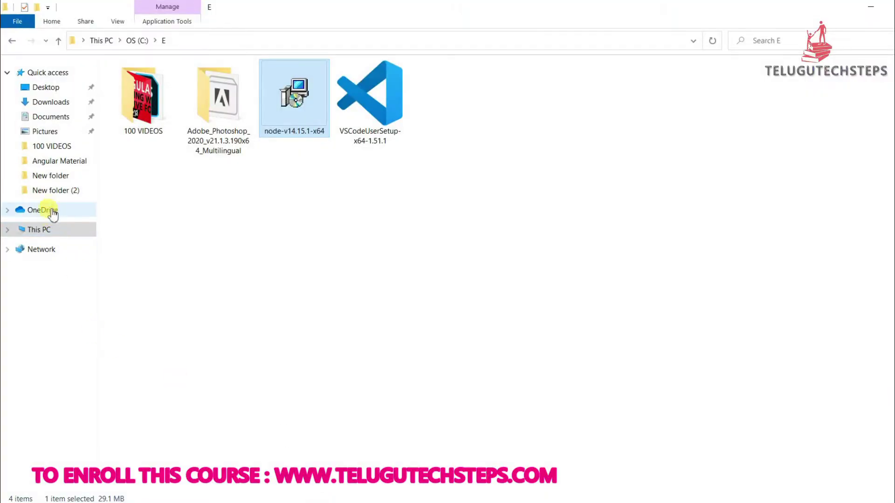
{"action": "left_click", "coordinate": [46, 230]}
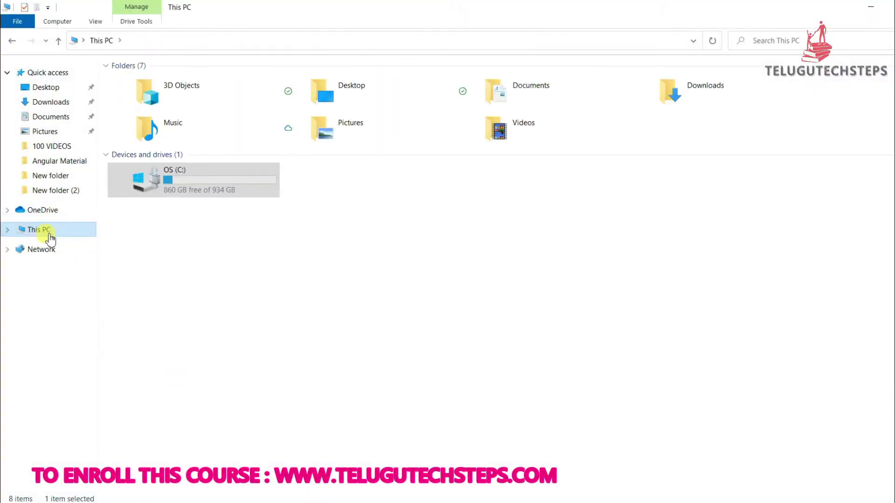
{"action": "key", "text": "alt+Tab"}
{"action": "key", "text": "alt+Tab"}
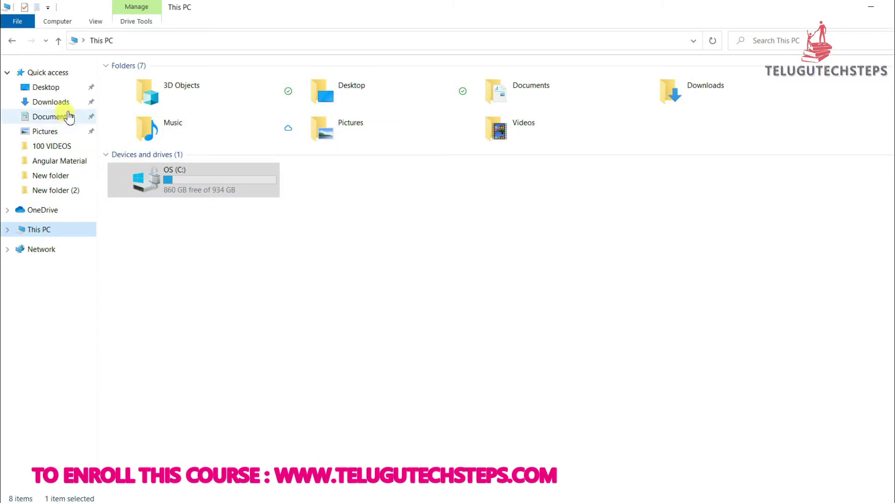
{"action": "key", "text": "alt+Tab"}
{"action": "key", "text": "alt+Tab"}
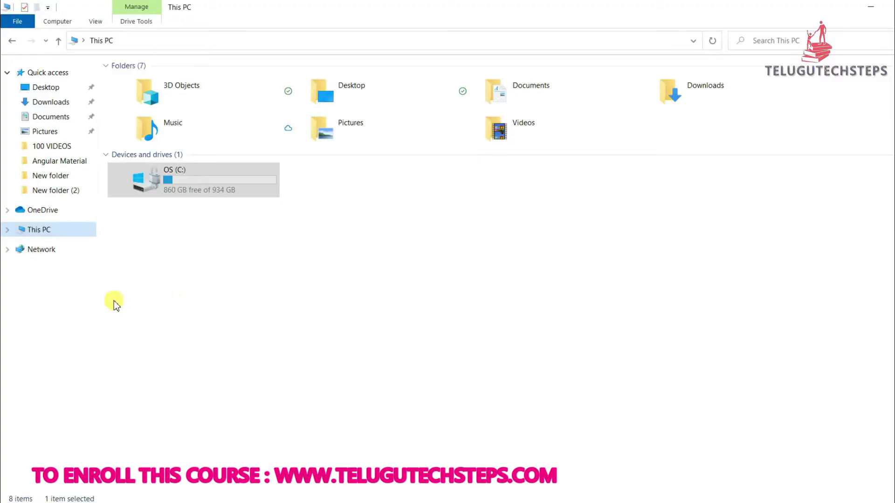
{"action": "double_click", "coordinate": [175, 188]}
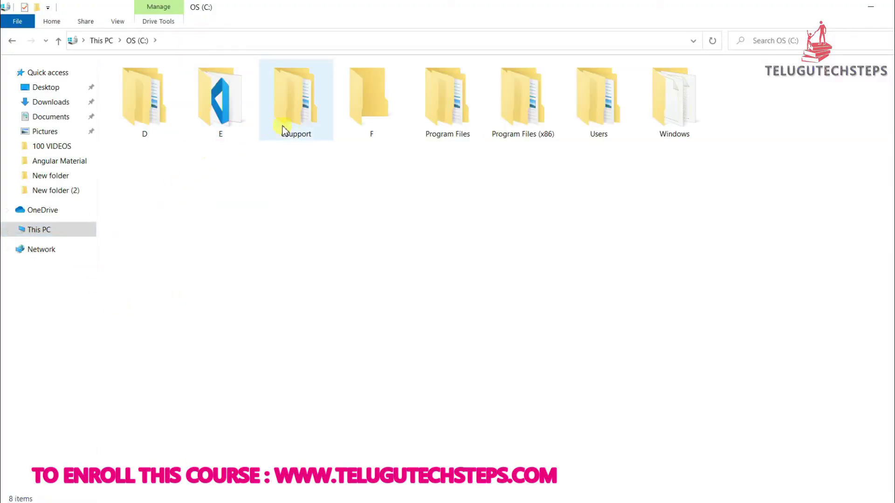
{"action": "double_click", "coordinate": [588, 116]}
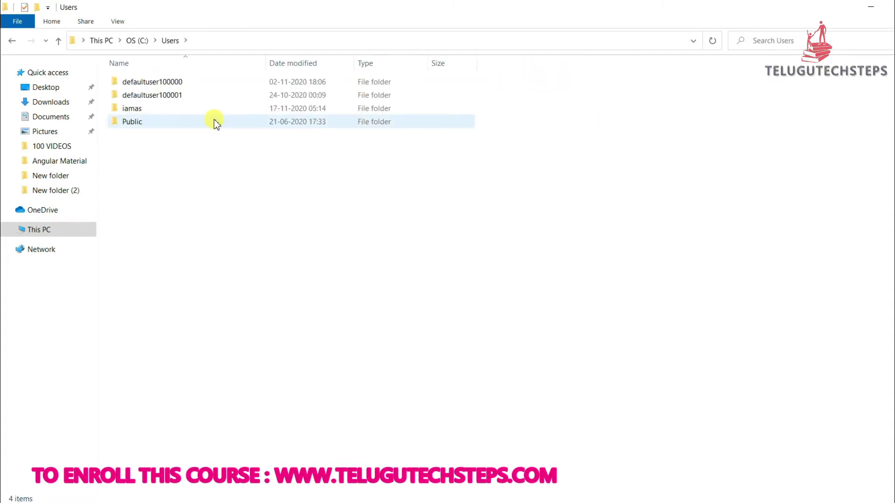
{"action": "double_click", "coordinate": [220, 110]}
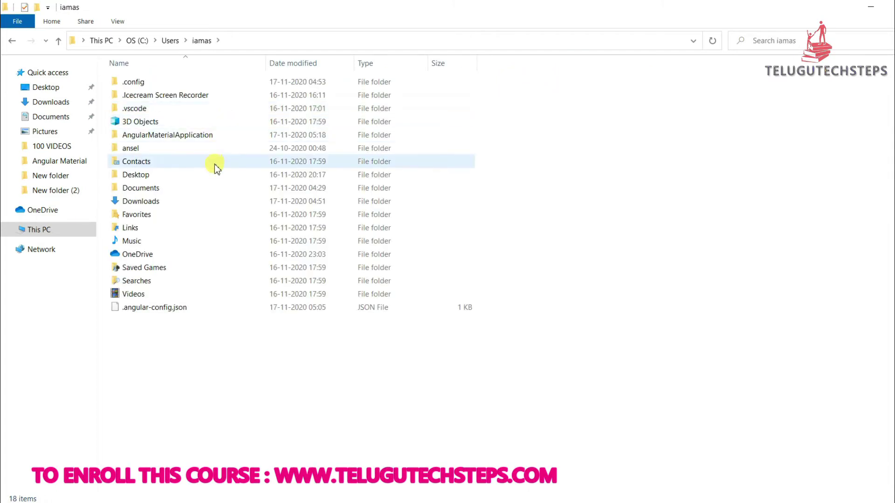
Step: Select the AngularMaterialApplication folder and display the home folder's items as large icons
{"action": "left_click", "coordinate": [213, 136]}
{"action": "key", "text": "ctrl+shift+5"}
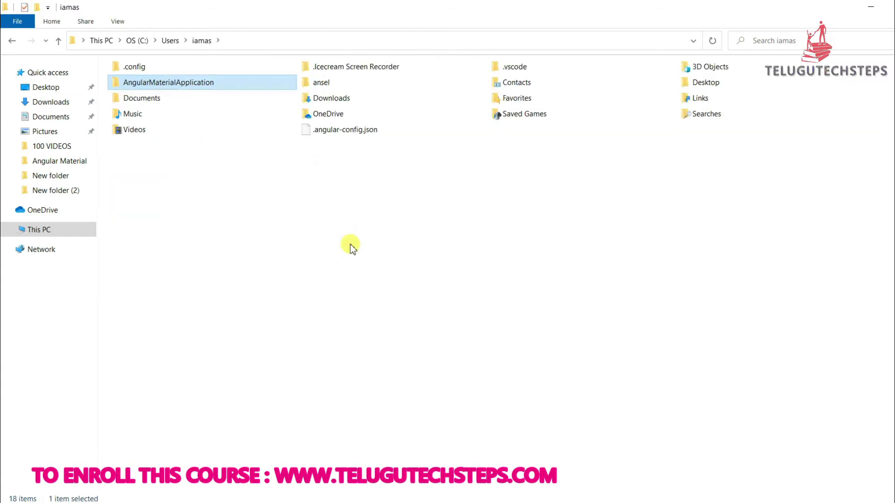
{"action": "scroll", "coordinate": [351, 242], "scroll_direction": "up", "scroll_amount": 5, "text": "ctrl"}
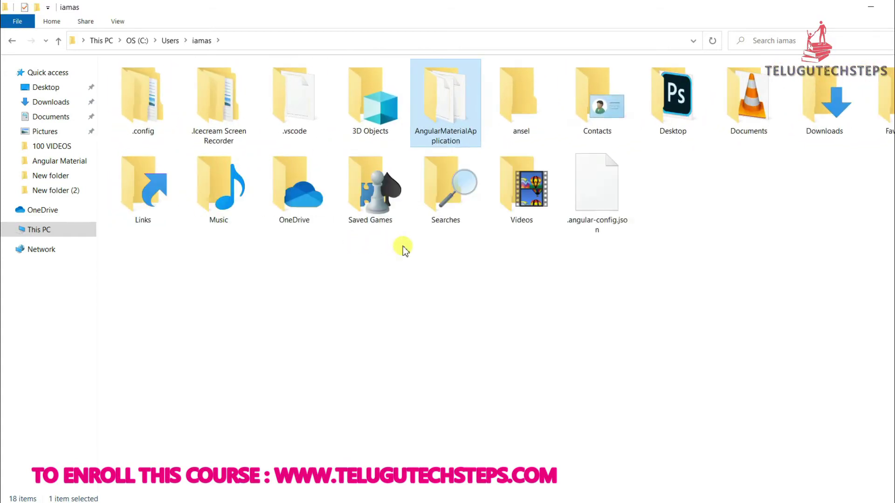
{"action": "scroll", "coordinate": [403, 246], "scroll_direction": "up", "scroll_amount": 1, "text": "ctrl"}
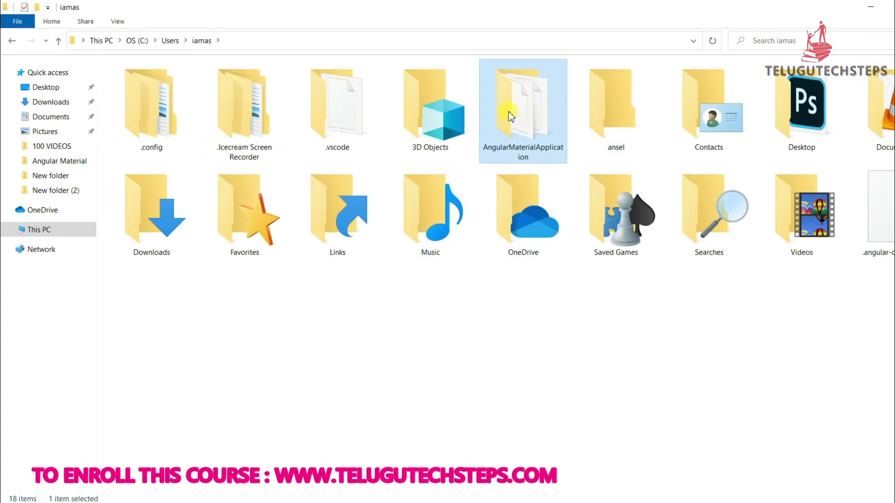
Step: Move the AngularMaterialApplication folder from the user's home folder into folder F on the C: drive
{"action": "mouse_move", "coordinate": [512, 117]}
{"action": "mouse_move", "coordinate": [557, 160]}
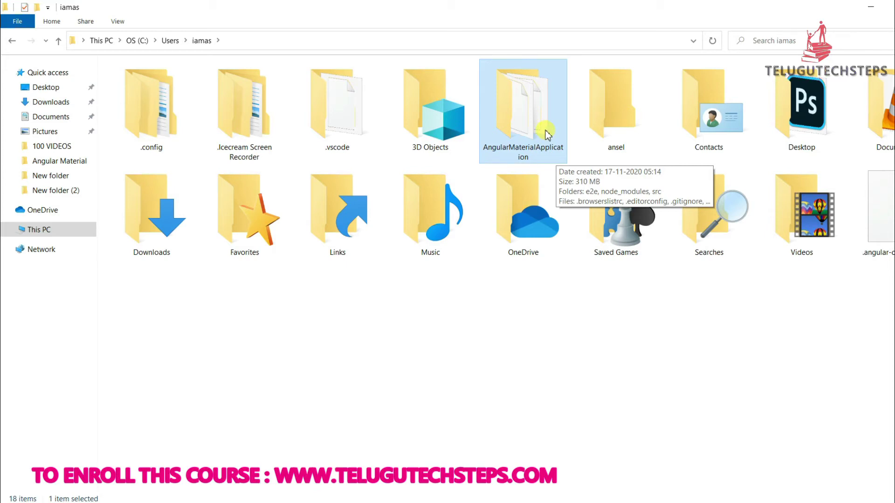
{"action": "key", "text": "ctrl+x"}
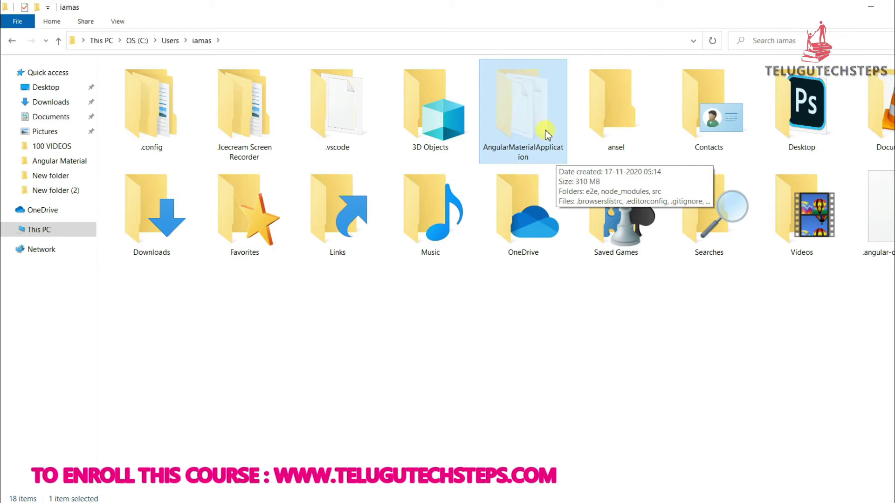
{"action": "left_click", "coordinate": [73, 231]}
{"action": "double_click", "coordinate": [229, 177]}
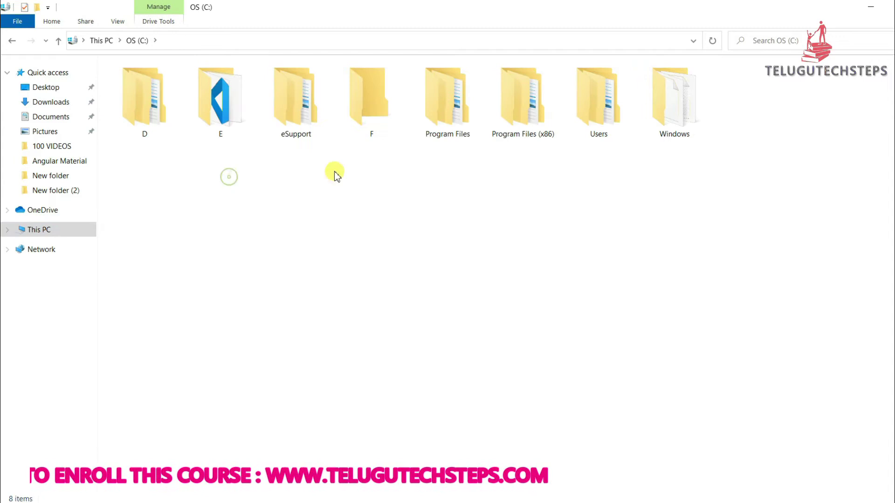
{"action": "double_click", "coordinate": [392, 117]}
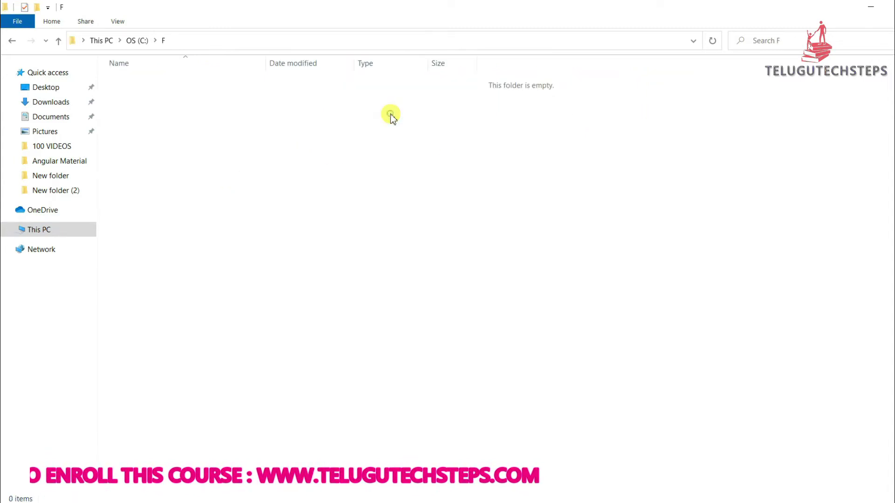
{"action": "right_click", "coordinate": [307, 172]}
{"action": "left_click", "coordinate": [356, 260]}
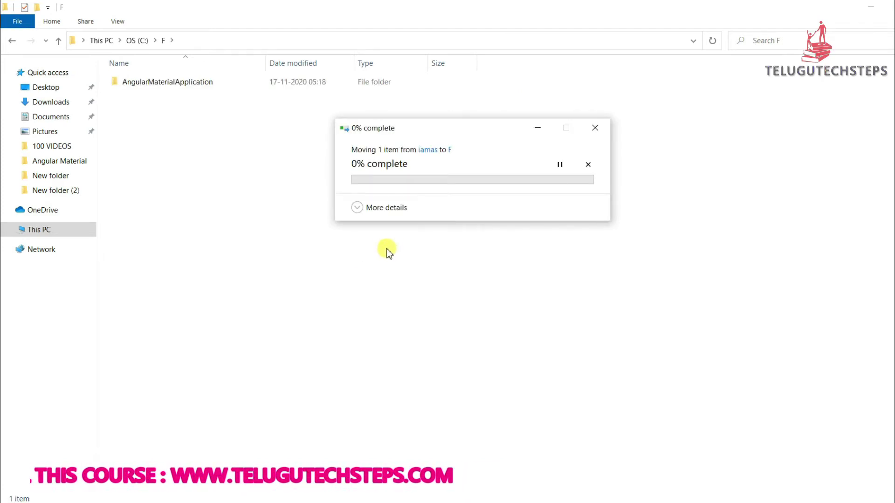
Step: Check the working path in Command Prompt, then display folder F's contents as large icons in File Explorer
{"action": "key", "text": "alt+Tab"}
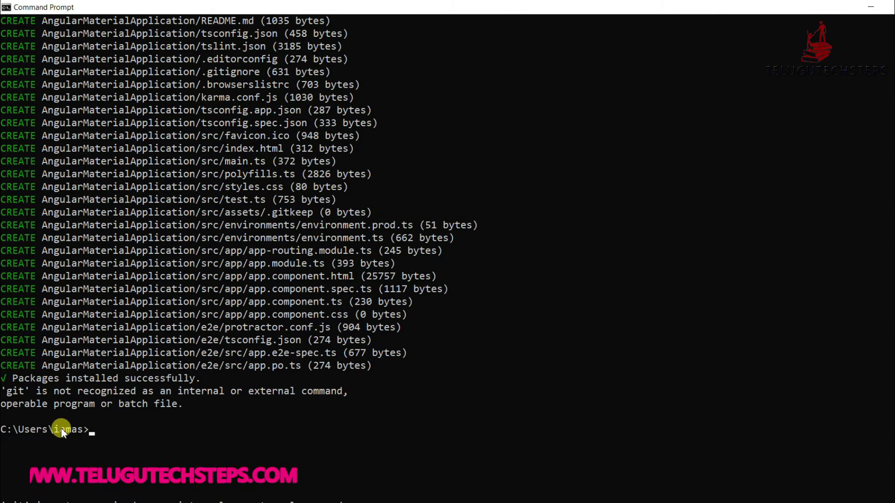
{"action": "key", "text": "alt+Tab"}
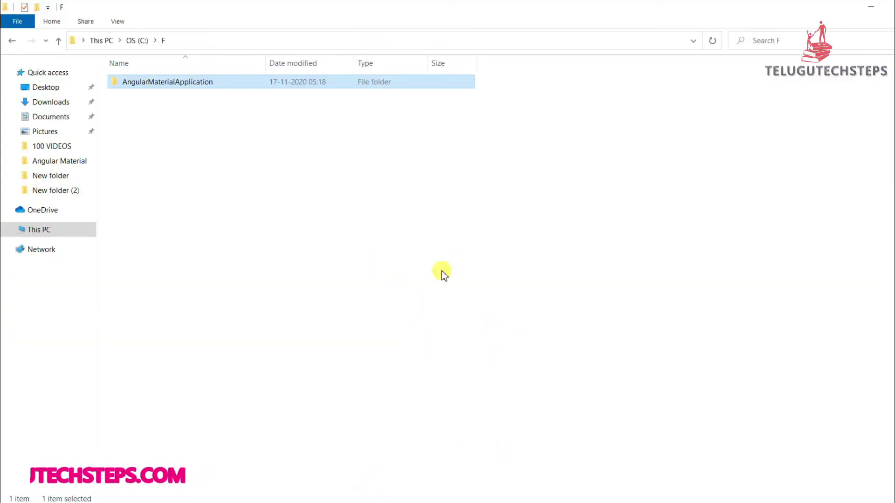
{"action": "key", "text": "ctrl+shift+5"}
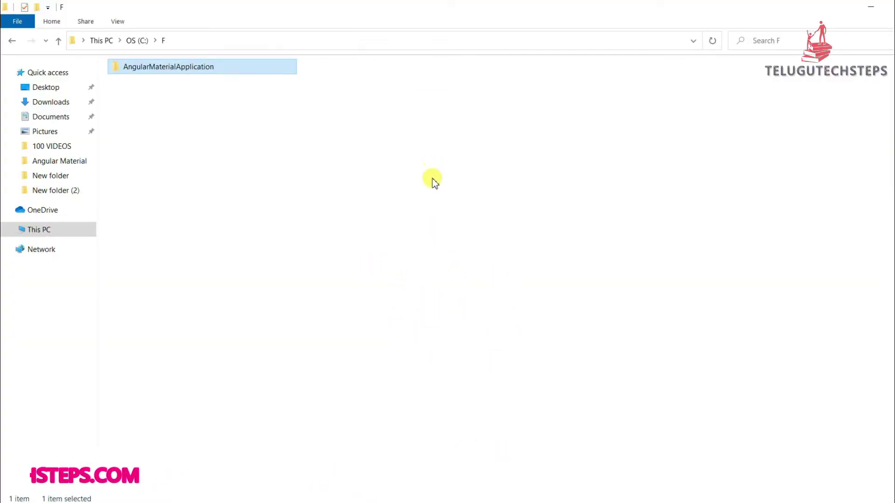
{"action": "key", "text": "ctrl+shift+2"}
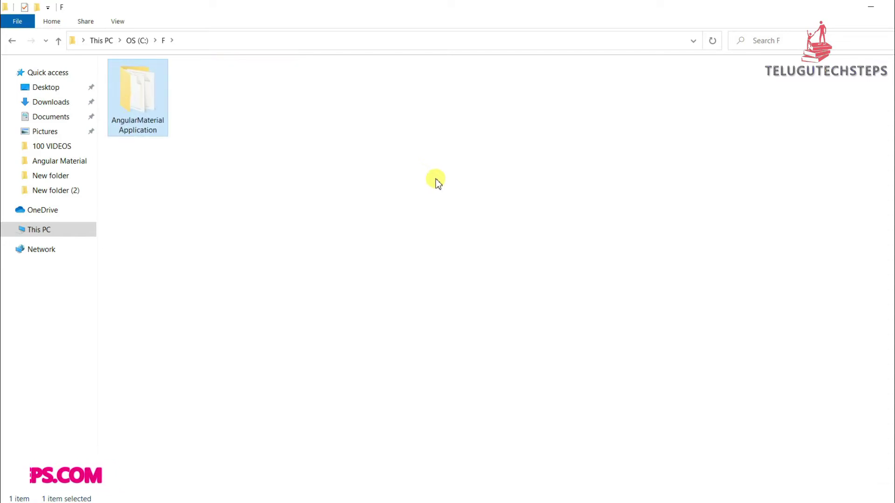
Step: Open the AngularMaterialApplication folder inside folder F and copy its full path
{"action": "scroll", "coordinate": [438, 183], "scroll_direction": "up", "scroll_amount": 8}
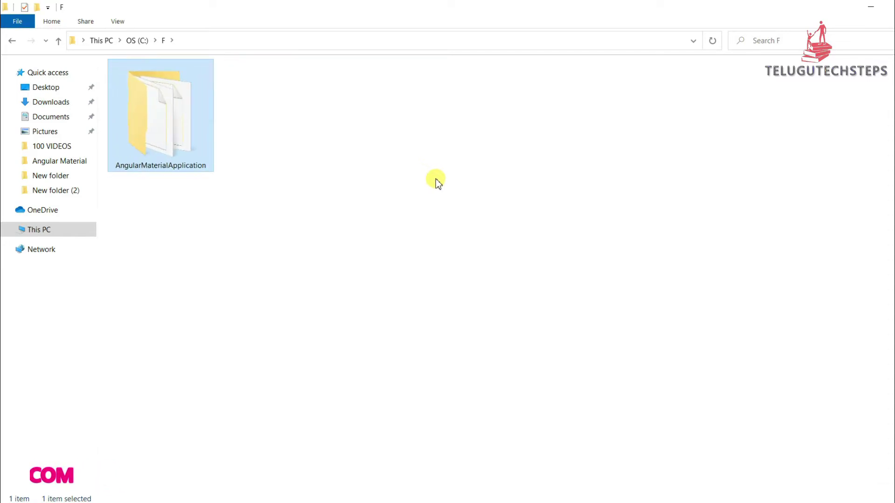
{"action": "double_click", "coordinate": [180, 95]}
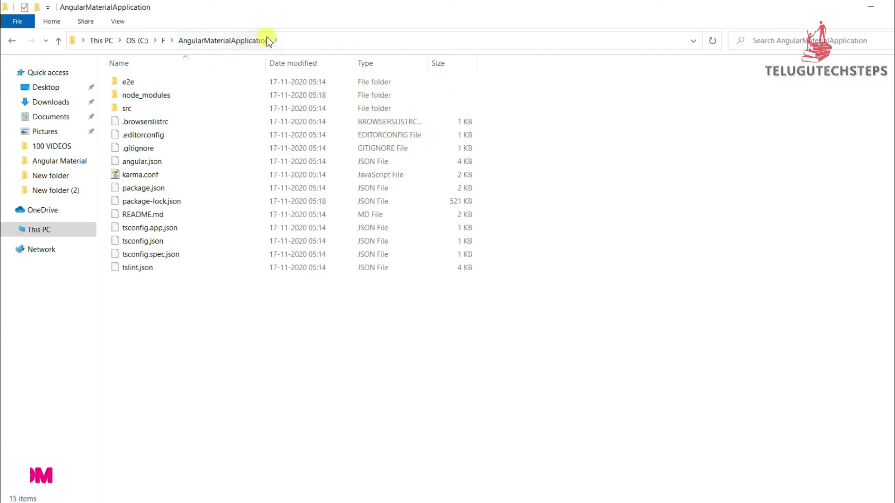
{"action": "left_click", "coordinate": [299, 39]}
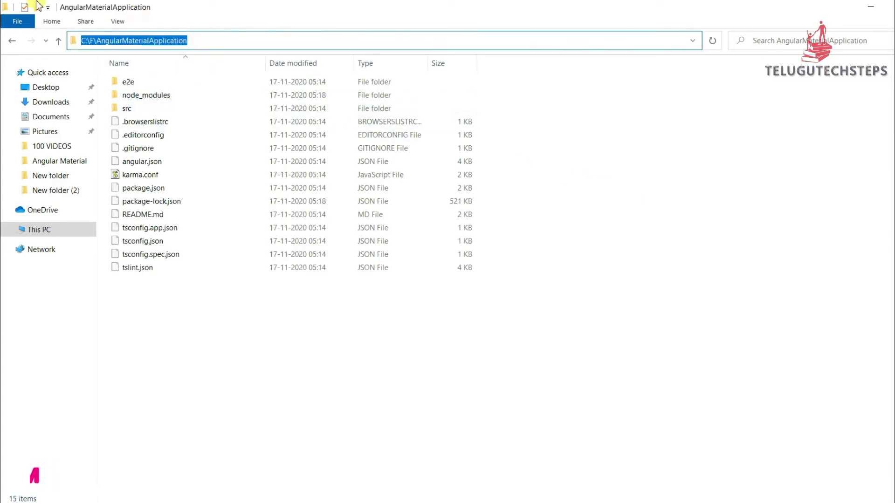
{"action": "left_click", "coordinate": [621, 350]}
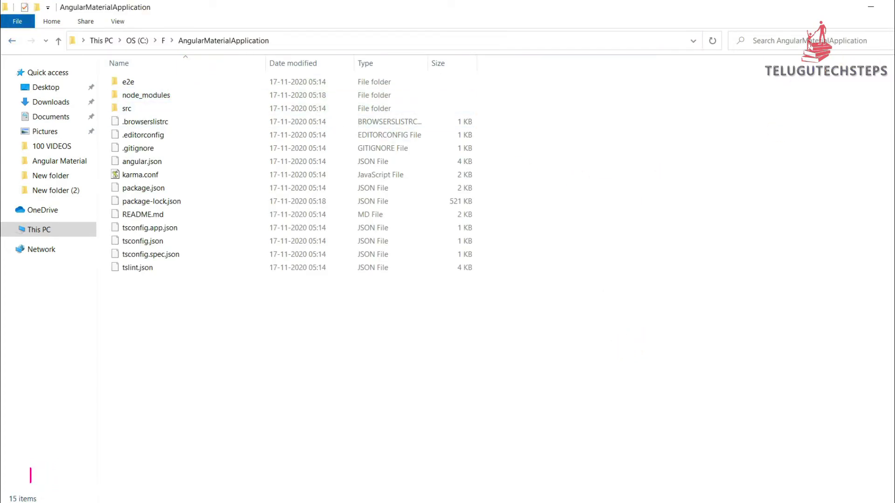
Step: Switch to Command Prompt, change the directory to C:\F\AngularMaterialApplication and clear the screen with cls
{"action": "key", "text": "alt+Tab"}
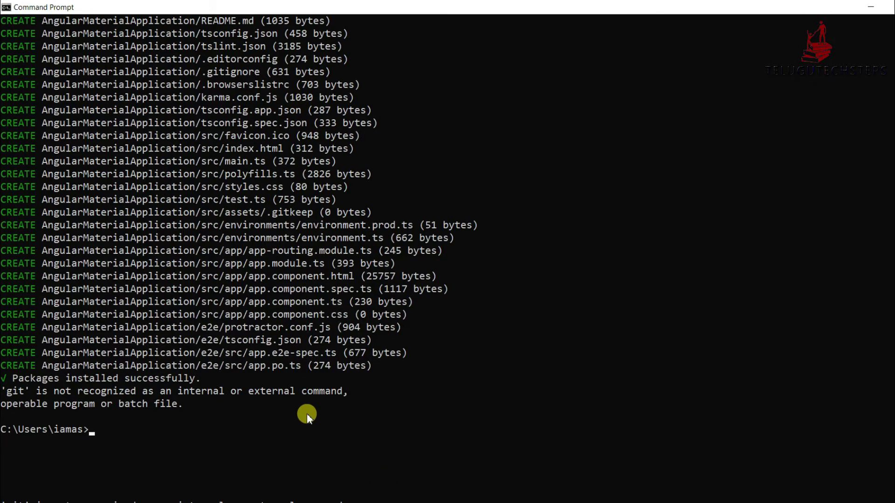
{"action": "type", "text": "c"}
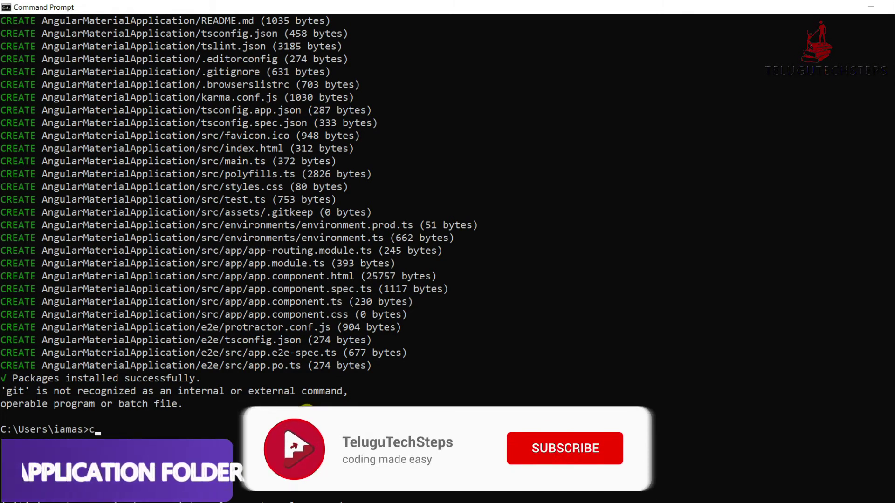
{"action": "type", "text": "d"}
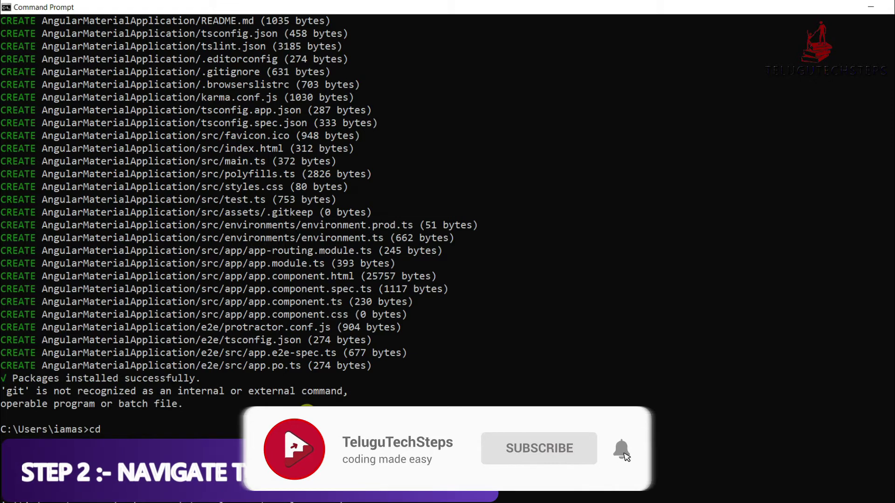
{"action": "right_click", "coordinate": [301, 412]}
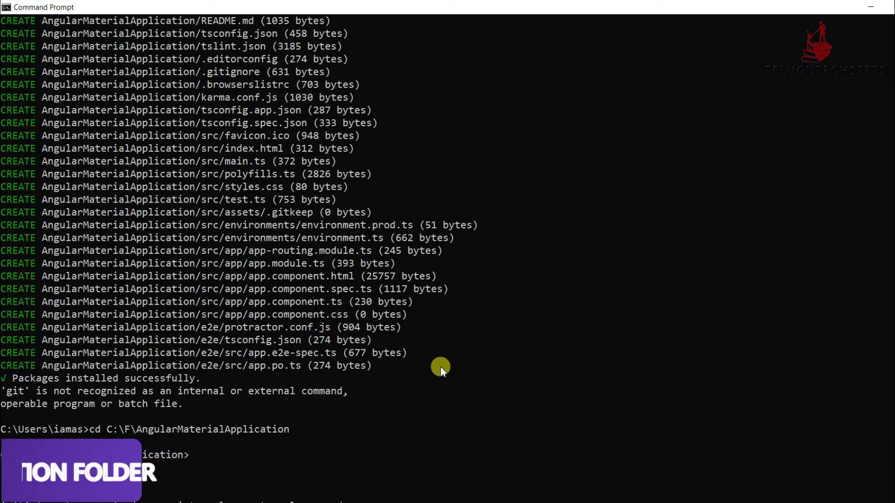
{"action": "type", "text": "cls"}
{"action": "key", "text": "Return"}
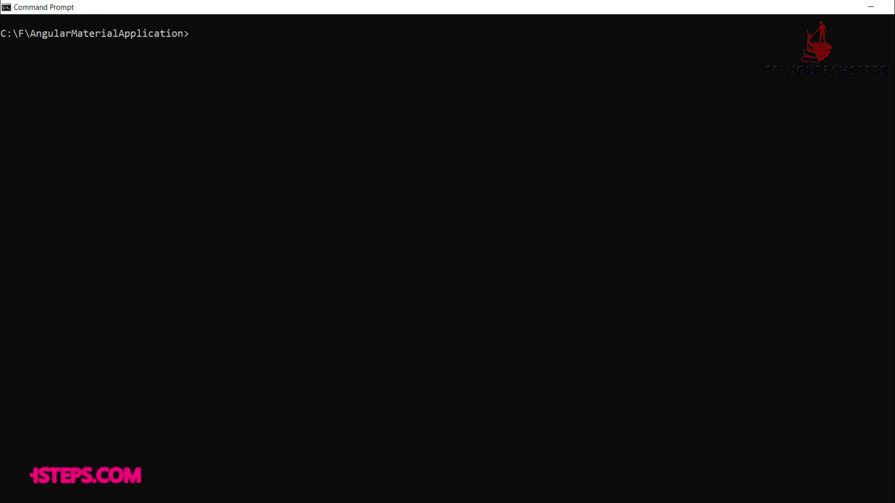
Step: Go back to folder F in File Explorer and return to Command Prompt
{"action": "left_click", "coordinate": [317, 502]}
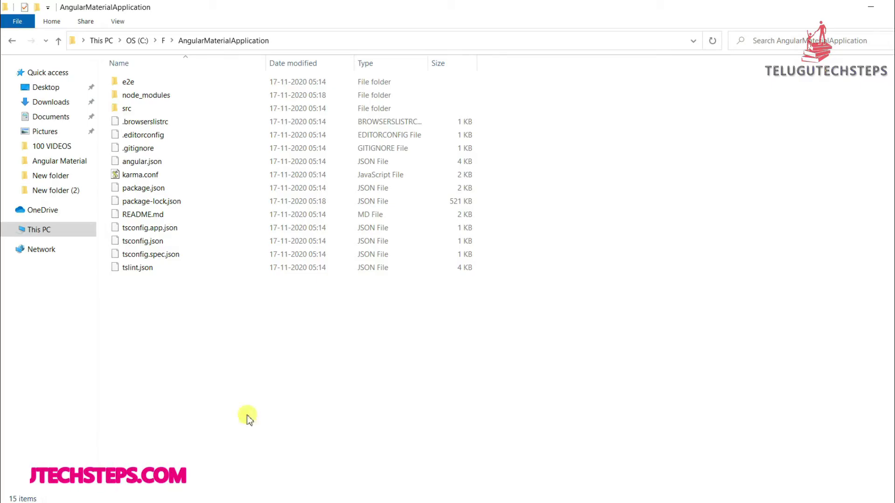
{"action": "left_click", "coordinate": [13, 41]}
{"action": "key", "text": "alt+Tab"}
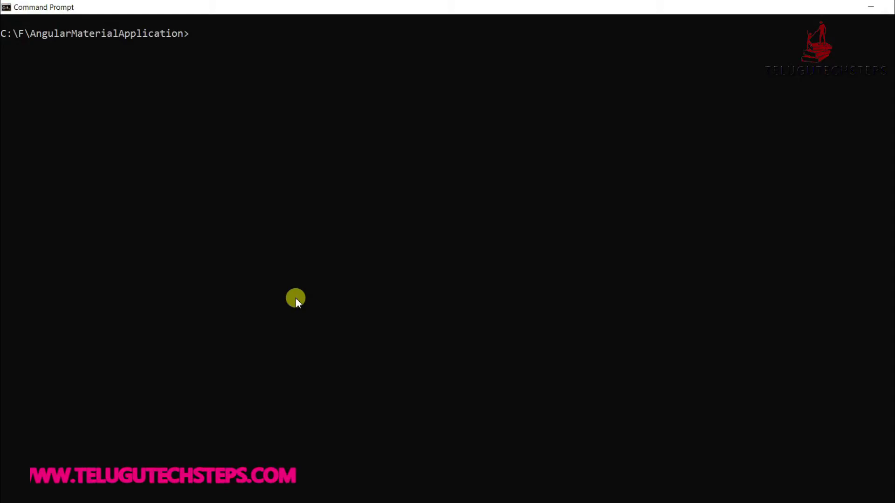
Step: Launch Visual Studio Code and close its Welcome page
{"action": "key", "text": "super"}
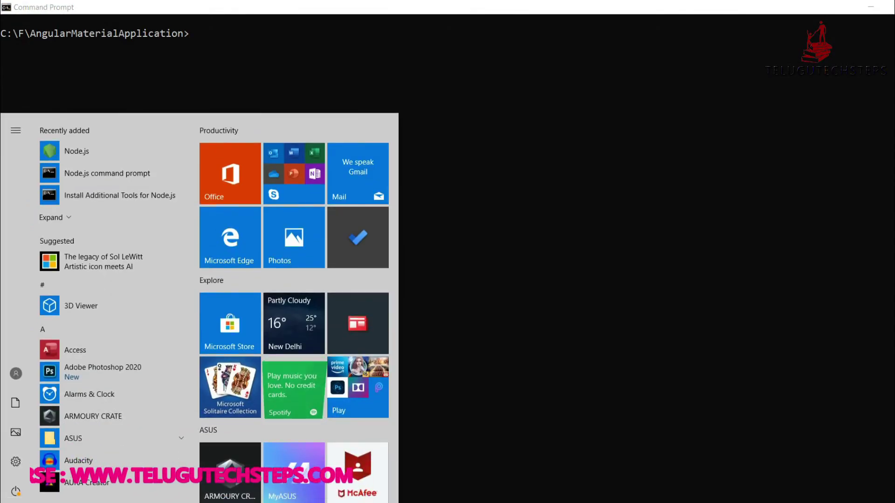
{"action": "type", "text": "v"}
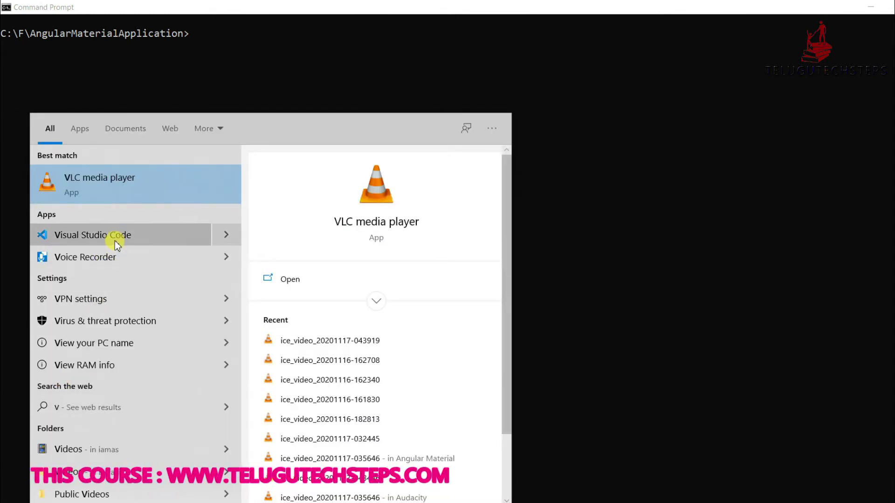
{"action": "left_click", "coordinate": [114, 240]}
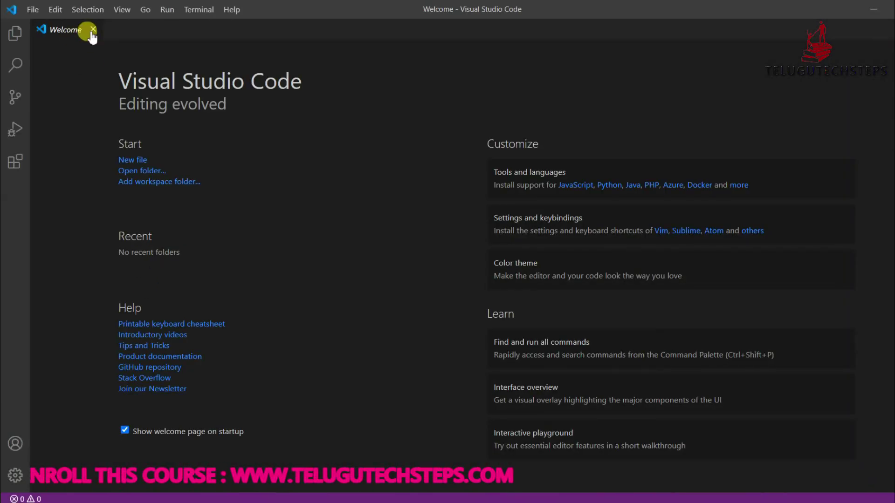
{"action": "left_click", "coordinate": [93, 30]}
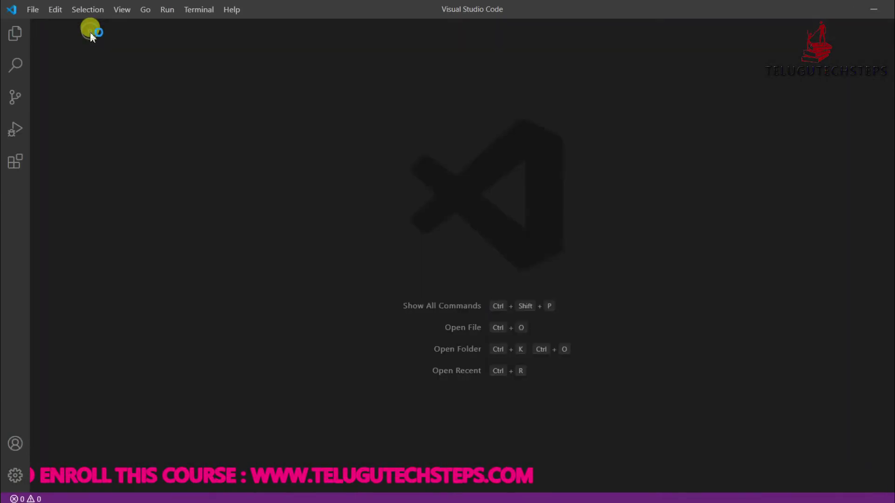
Step: Add the AngularMaterialApplication folder from folder F on the C: drive to the workspace
{"action": "left_click", "coordinate": [32, 10]}
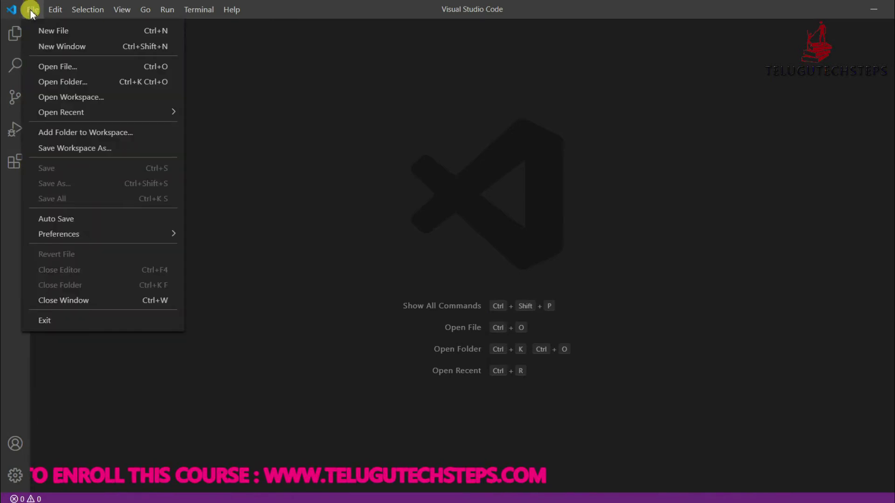
{"action": "left_click", "coordinate": [66, 134]}
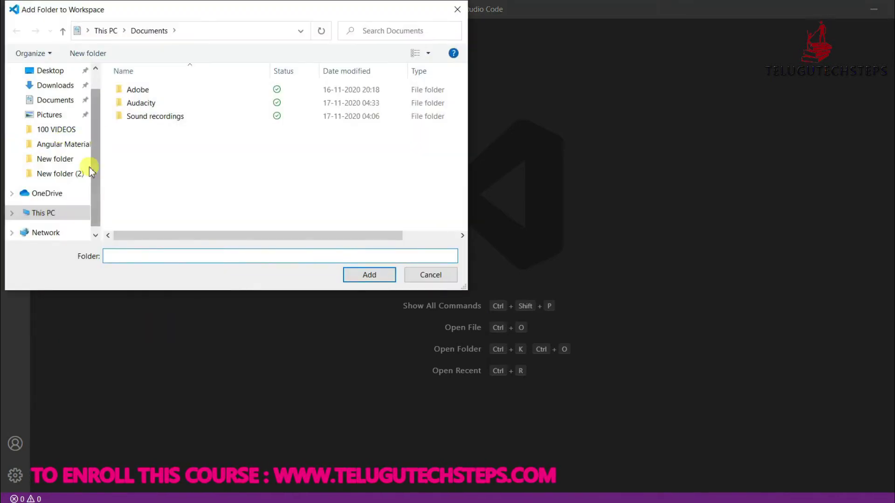
{"action": "left_click", "coordinate": [65, 214]}
{"action": "scroll", "coordinate": [251, 218], "scroll_direction": "down", "scroll_amount": 4}
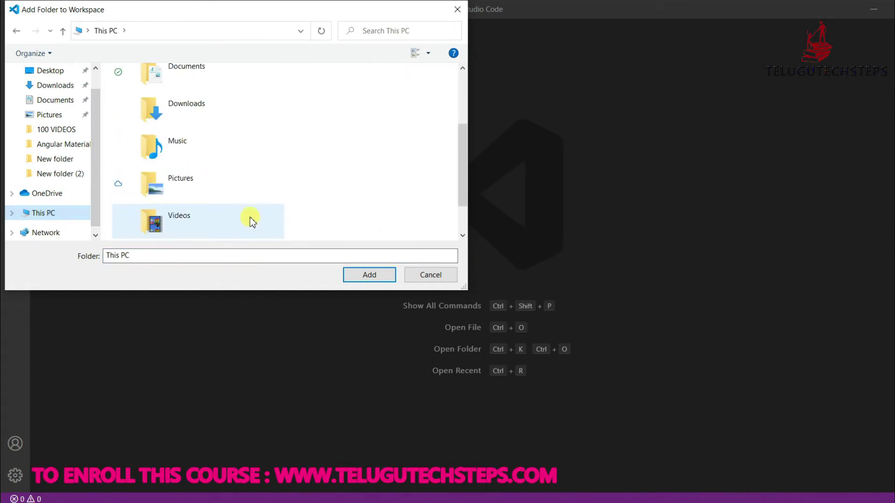
{"action": "double_click", "coordinate": [245, 218]}
{"action": "double_click", "coordinate": [170, 133]}
{"action": "left_click", "coordinate": [151, 100]}
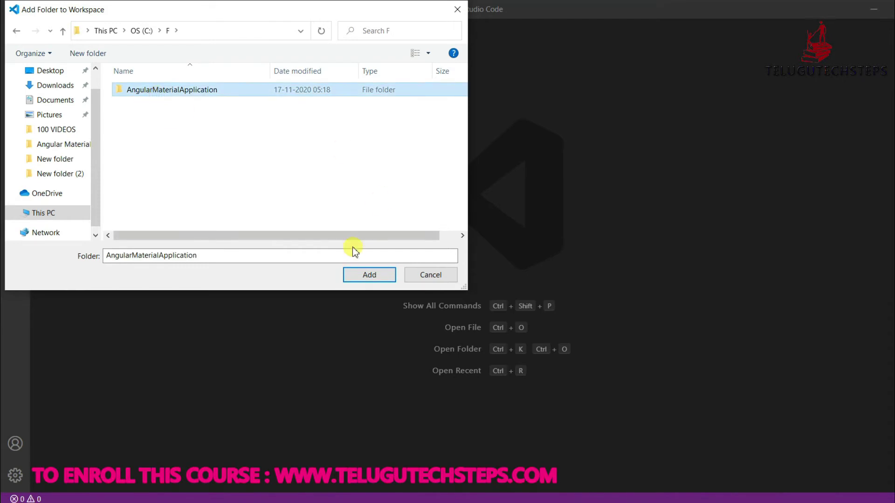
{"action": "left_click", "coordinate": [368, 275]}
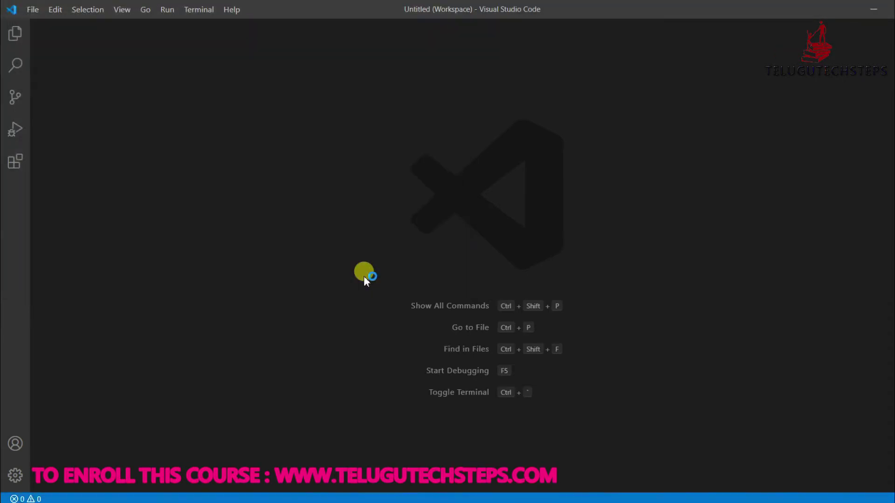
Step: Show the workspace's file explorer and collapse the AngularMaterialApplication folder in it
{"action": "left_click", "coordinate": [14, 34]}
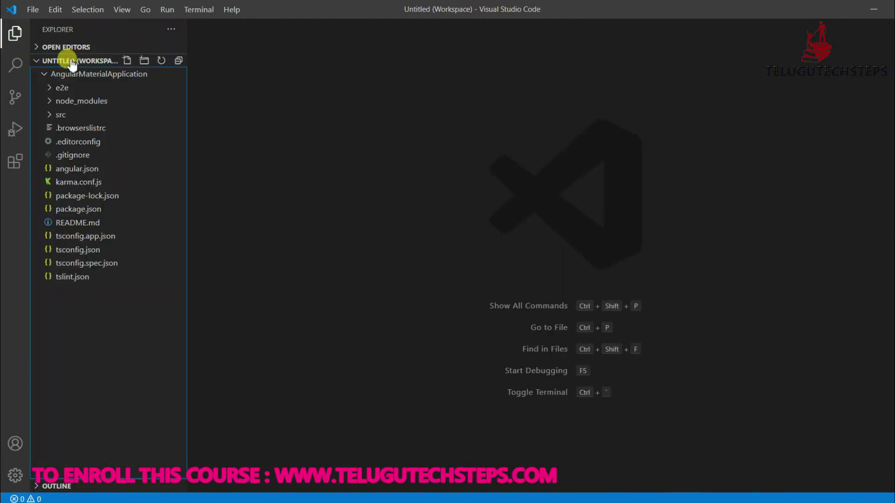
{"action": "left_click", "coordinate": [63, 61]}
{"action": "left_click", "coordinate": [64, 62]}
{"action": "left_click", "coordinate": [94, 76]}
{"action": "left_click", "coordinate": [95, 77]}
{"action": "left_click", "coordinate": [88, 74]}
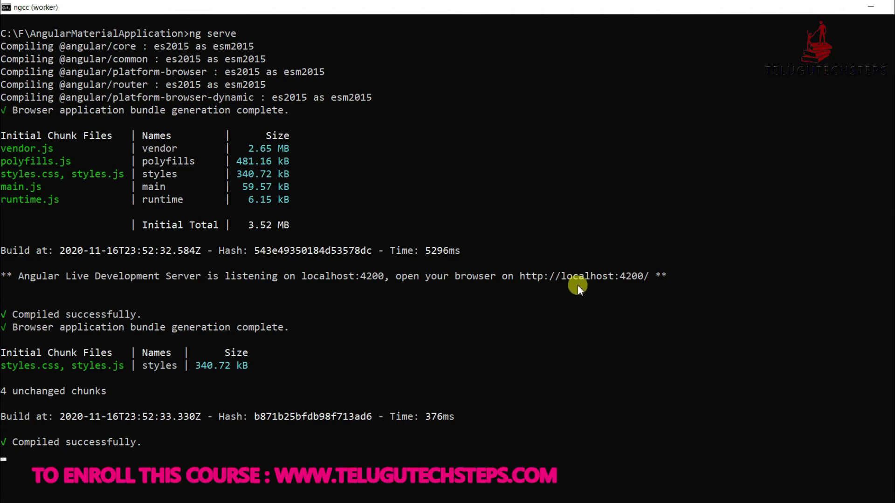
{"action": "left_click_drag", "start_coordinate": [521, 280], "coordinate": [624, 284]}
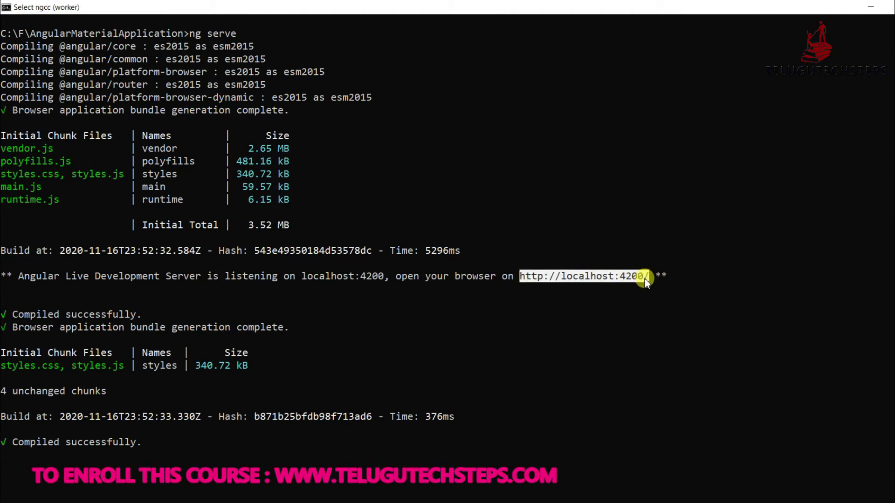
{"action": "key", "text": "ctrl+c"}
{"action": "key", "text": "alt+Tab"}
{"action": "left_click", "coordinate": [215, 28]}
{"action": "key", "text": "ctrl+v"}
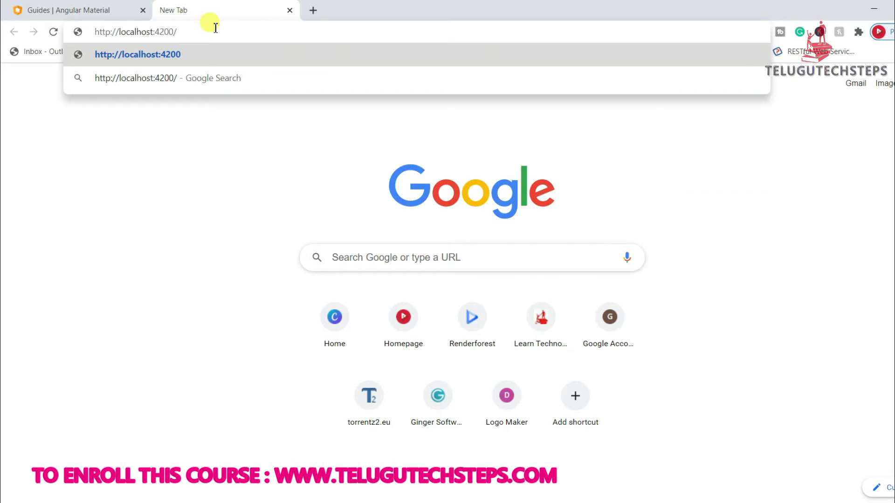
{"action": "key", "text": "Return"}
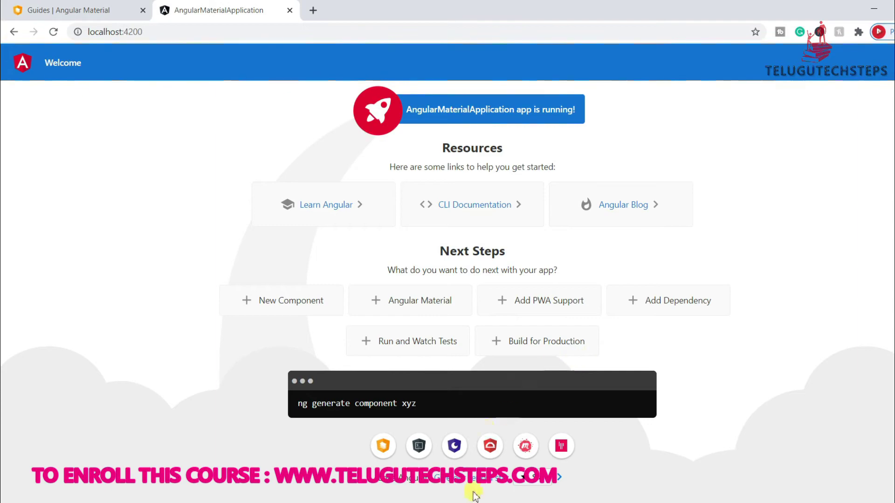
Step: Switch to Visual Studio Code and open app.component.html from the project's src/app folder
{"action": "key", "text": "alt+Tab"}
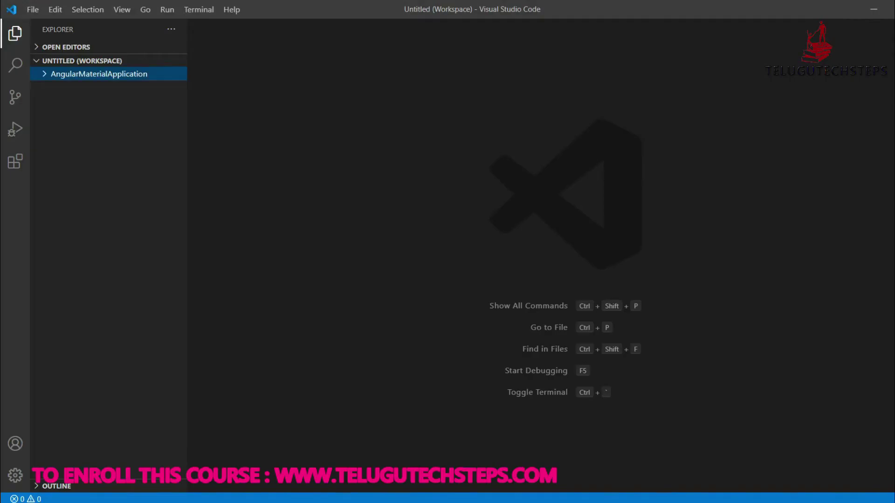
{"action": "left_click", "coordinate": [42, 79]}
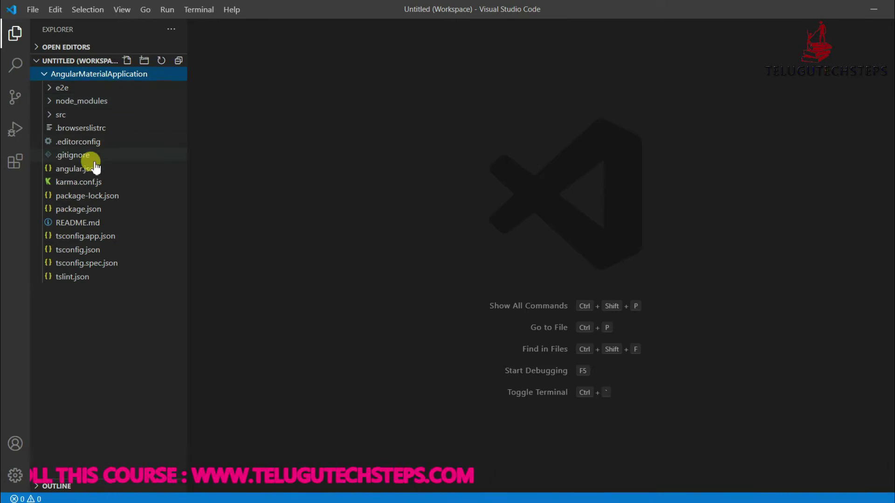
{"action": "left_click", "coordinate": [86, 115]}
{"action": "left_click", "coordinate": [91, 130]}
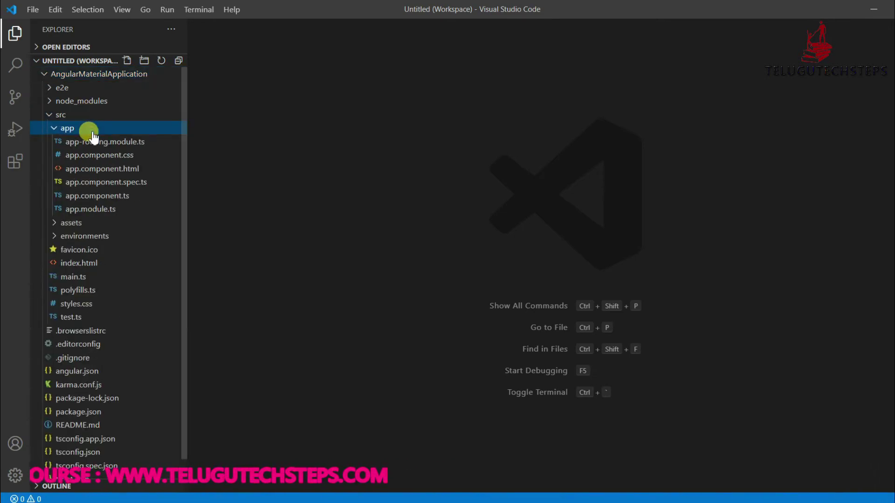
{"action": "left_click", "coordinate": [105, 169]}
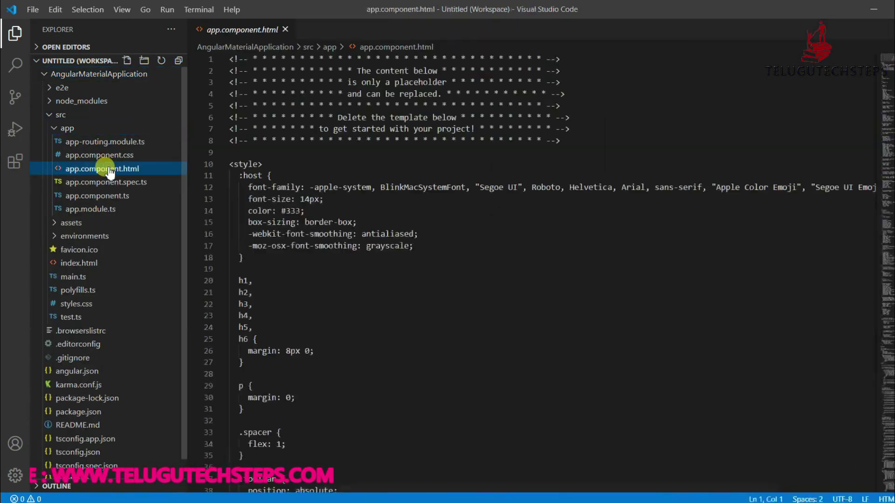
Step: Delete all the placeholder content of app.component.html, then check the app page in the browser and return to the editor
{"action": "left_click", "coordinate": [433, 219]}
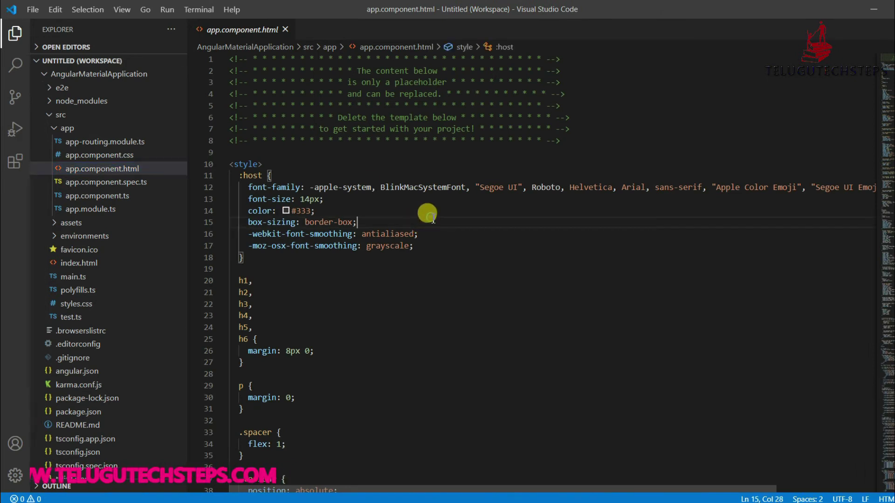
{"action": "key", "text": "ctrl+a"}
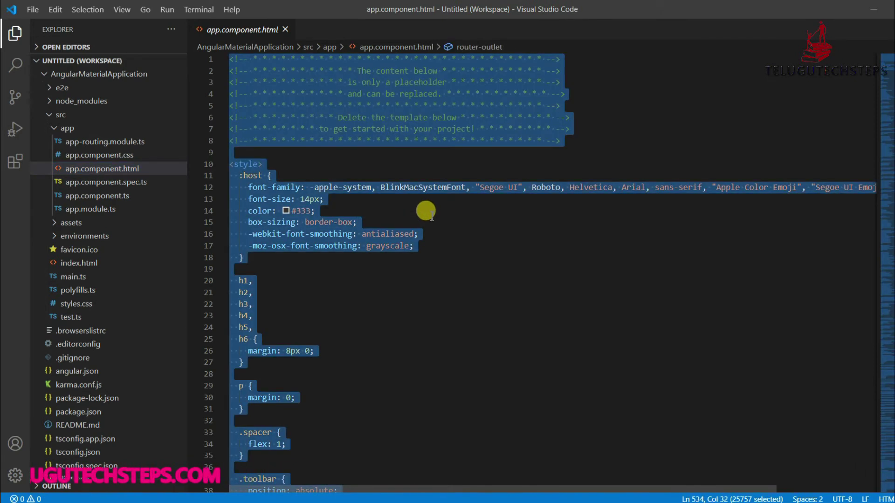
{"action": "key", "text": "BackSpace"}
{"action": "key", "text": "alt+Tab"}
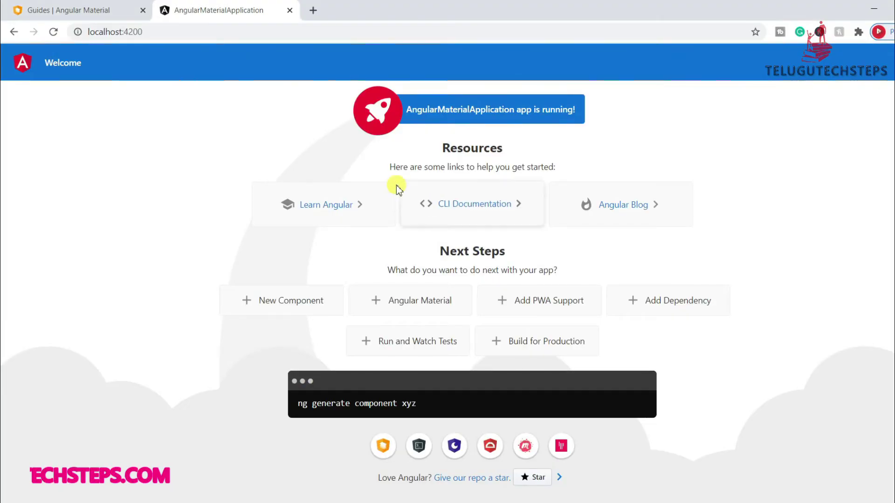
{"action": "key", "text": "alt+Tab"}
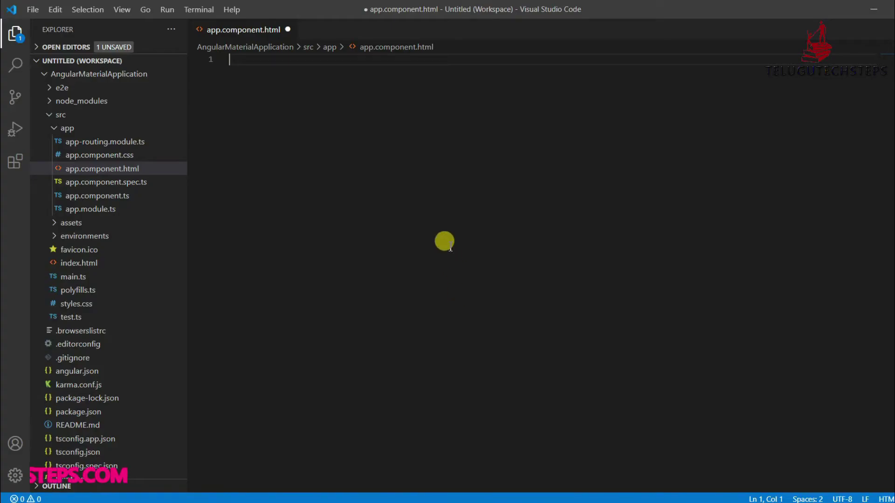
Step: Add an empty h4 element with opening and closing tags on the first line of app.component.html
{"action": "left_click", "coordinate": [252, 58]}
{"action": "type", "text": "<>"}
{"action": "type", "text": "H4>"}
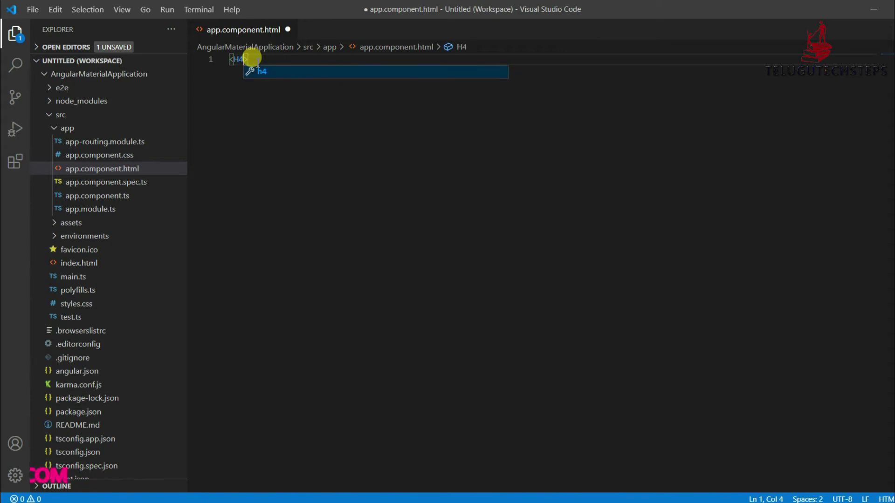
{"action": "key", "text": "Return"}
{"action": "type", "text": "<h4><"}
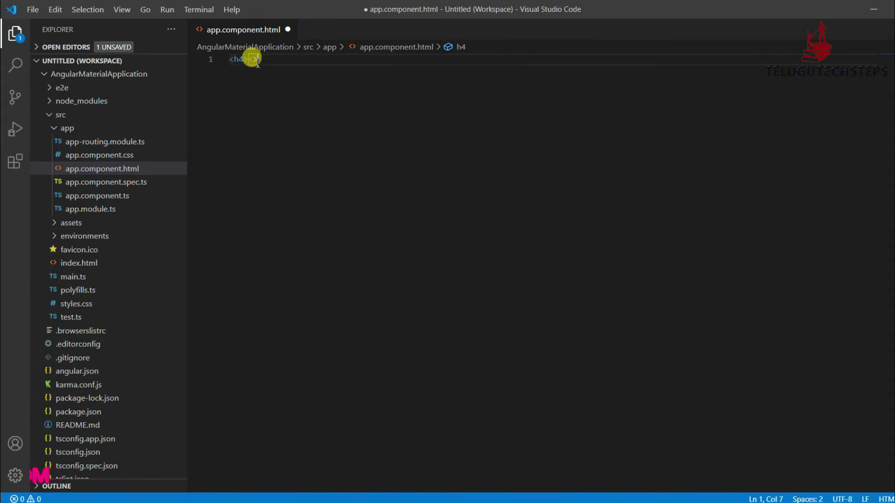
{"action": "type", "text": "/h4>"}
Step: Fill the h4 element with the text HOW TO ADD ANGULAR MATERIAL TO ANGULAR APPLICATION
{"action": "left_click", "coordinate": [258, 59]}
{"action": "type", "text": "Hel"}
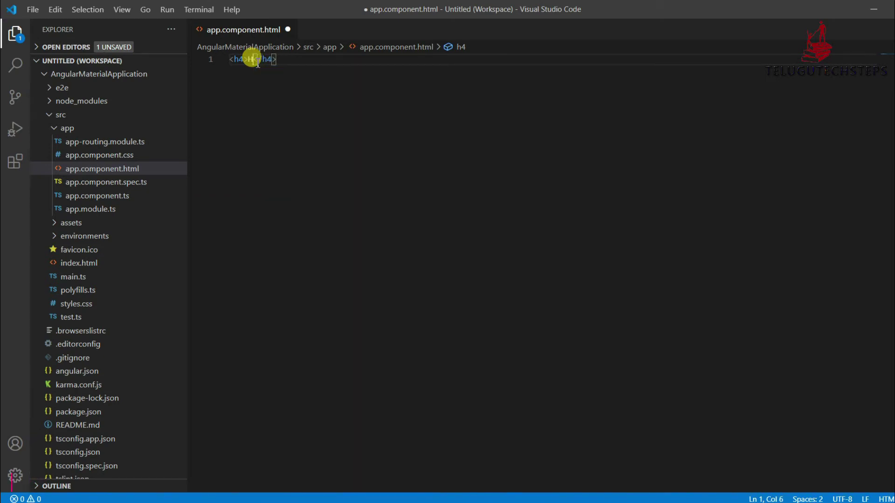
{"action": "type", "text": " TO ADD A"}
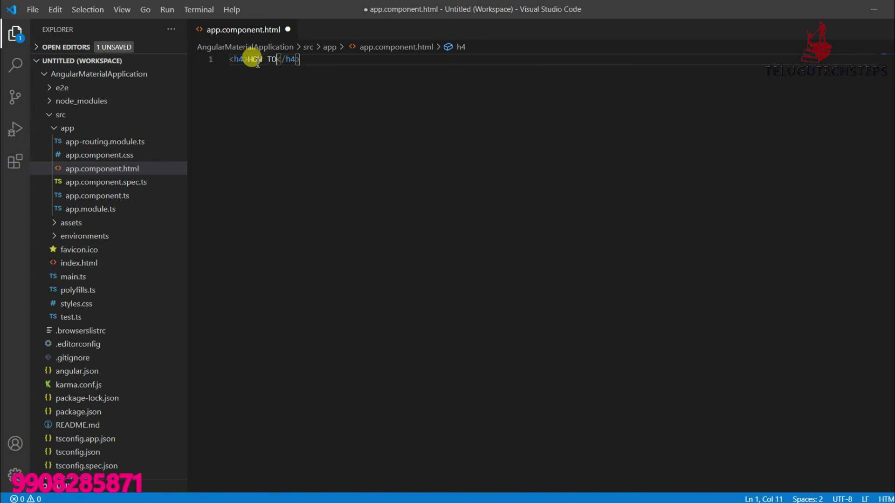
{"action": "type", "text": "NGULAR "}
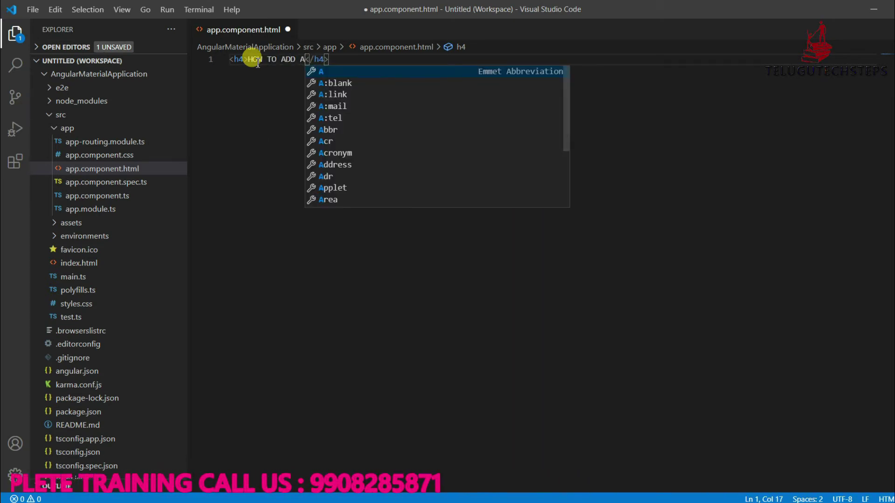
{"action": "type", "text": "MATERIAL TO"}
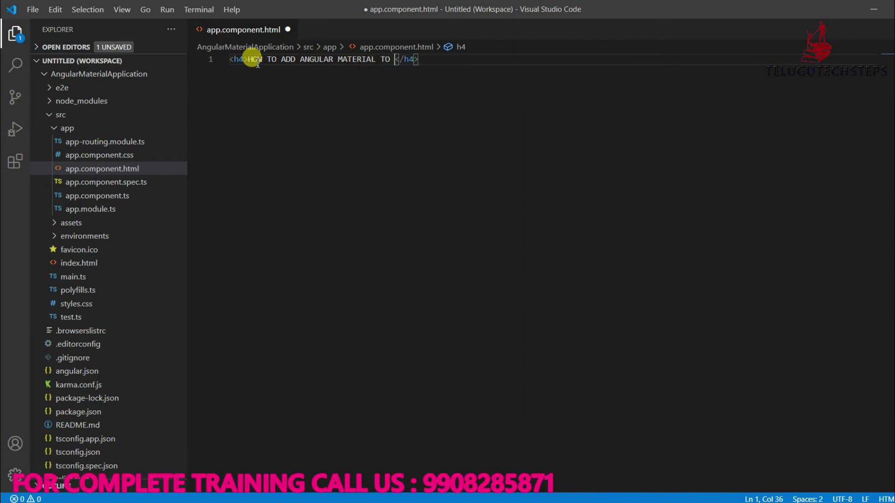
{"action": "type", "text": " ANGULAR APP"}
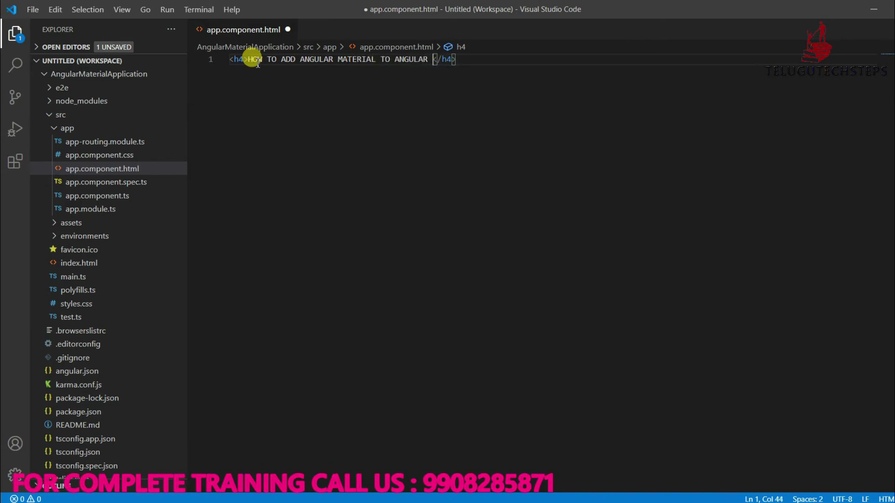
{"action": "type", "text": "LICATION"}
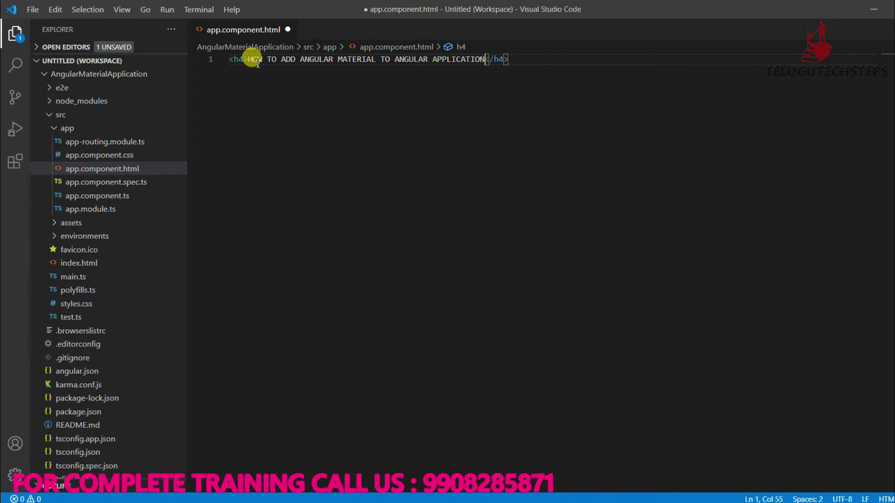
Step: Add an empty button element with opening and closing tags on line 3, leaving a blank line below the heading
{"action": "key", "text": "Return"}
{"action": "type", "text": "<>"}
{"action": "type", "text": "BU>"}
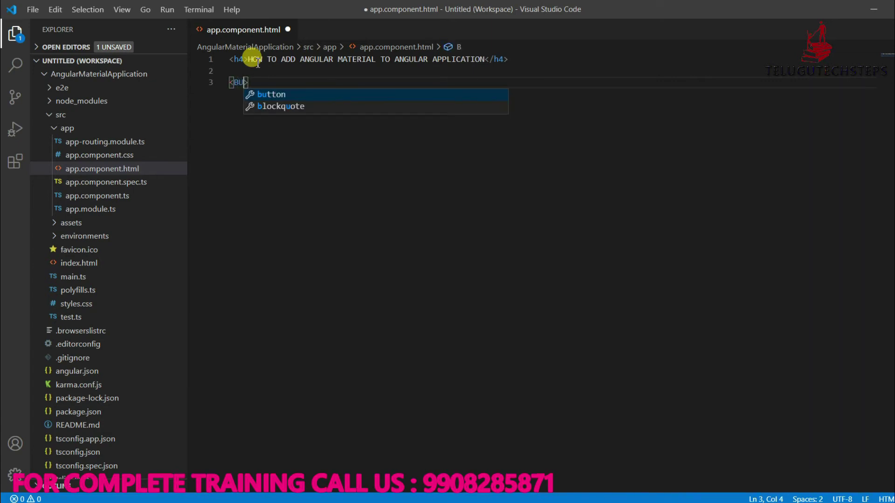
{"action": "key", "text": "Return"}
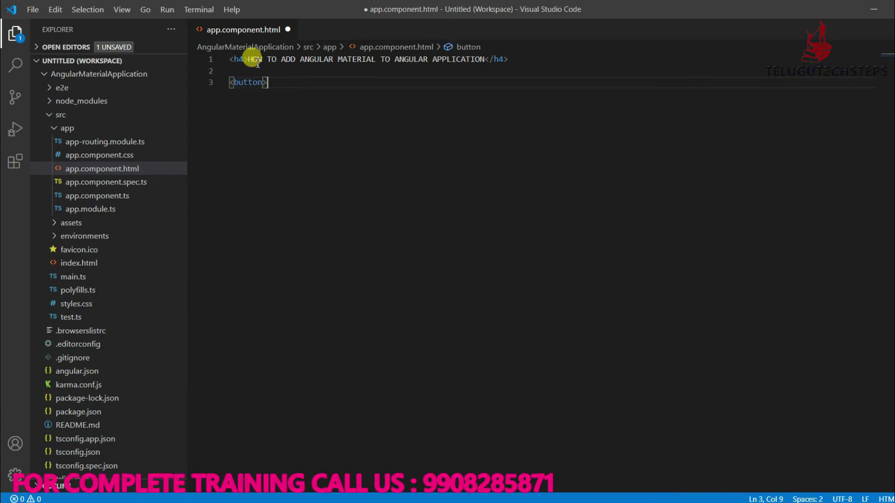
{"action": "type", "text": "<>"}
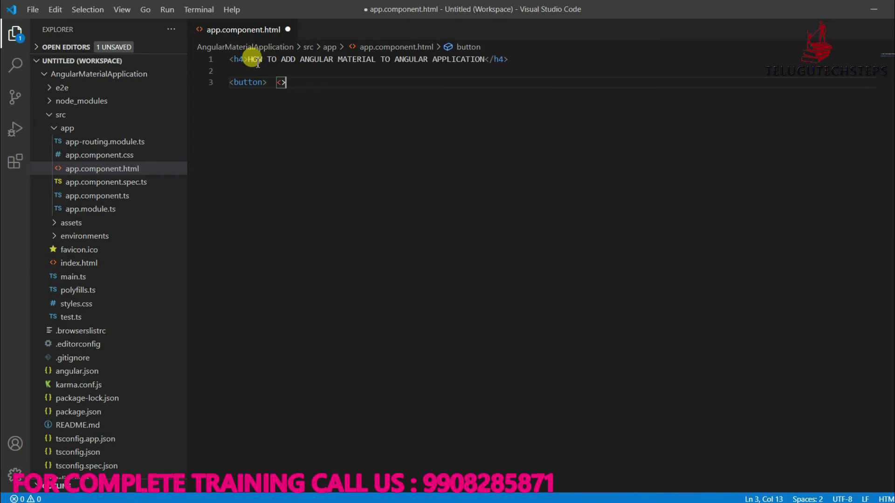
{"action": "type", "text": "/"}
{"action": "key", "text": "Return"}
Step: Label the button element Click Me! and save app.component.html
{"action": "key", "text": "Left"}
{"action": "key", "text": "Left"}
{"action": "key", "text": "Left"}
{"action": "key", "text": "Left"}
{"action": "key", "text": "Left"}
{"action": "key", "text": "Left"}
{"action": "type", "text": "cLI"}
{"action": "key", "text": "BackSpace"}
{"action": "key", "text": "BackSpace"}
{"action": "key", "text": "BackSpace"}
{"action": "type", "text": "Click Me!@"}
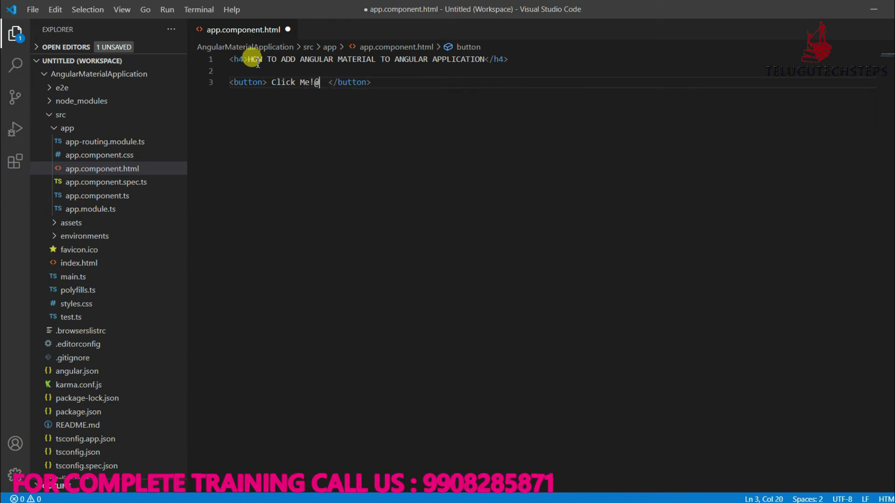
{"action": "key", "text": "BackSpace"}
{"action": "key", "text": "ctrl+s"}
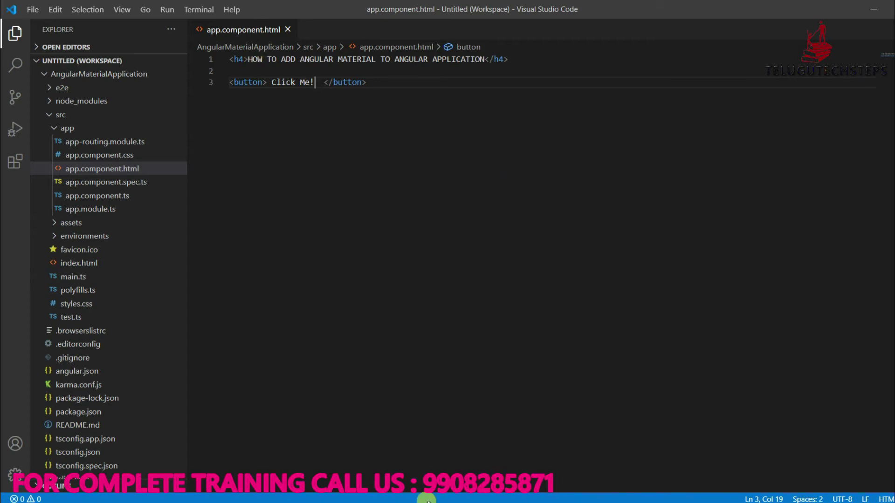
Step: Switch to the browser to check the app page at localhost:4200 and try out its Click Me! button
{"action": "key", "text": "alt+Tab"}
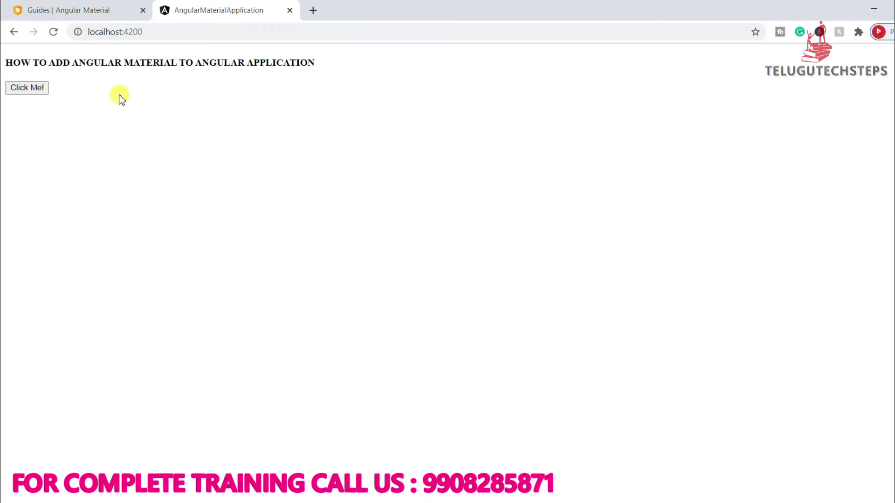
{"action": "left_click", "coordinate": [24, 92]}
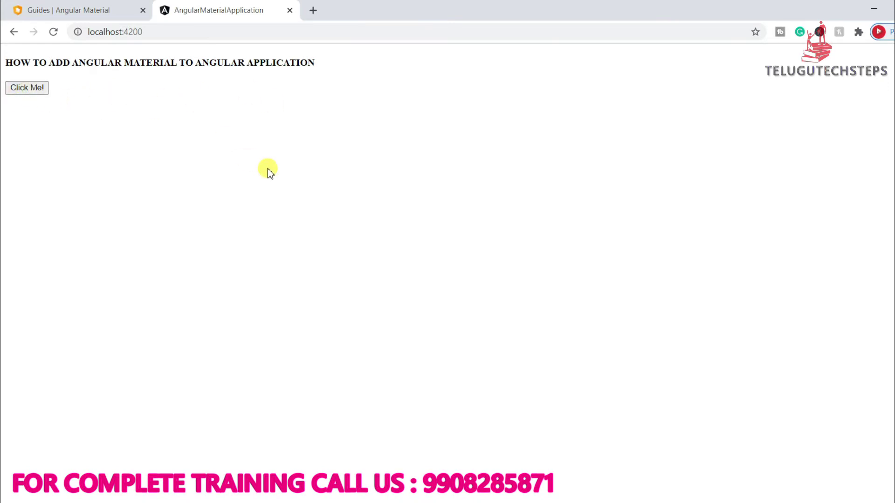
{"action": "key", "text": "ctrl+plus"}
{"action": "key", "text": "ctrl+minus"}
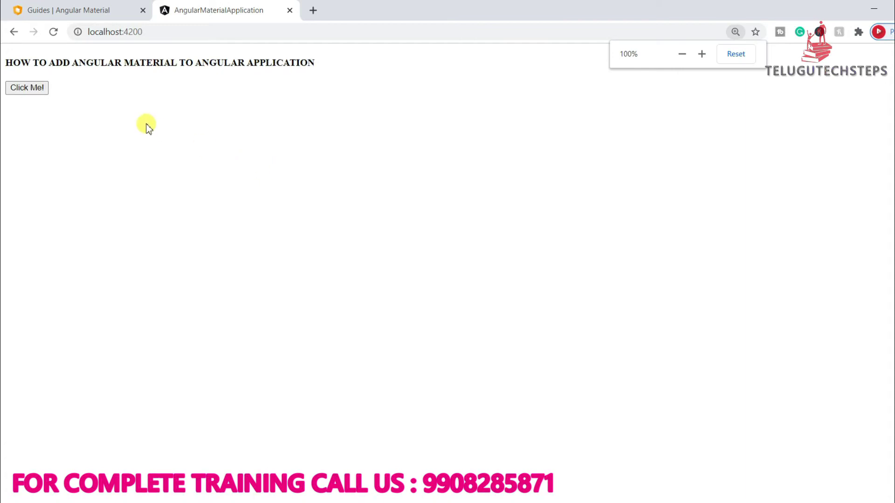
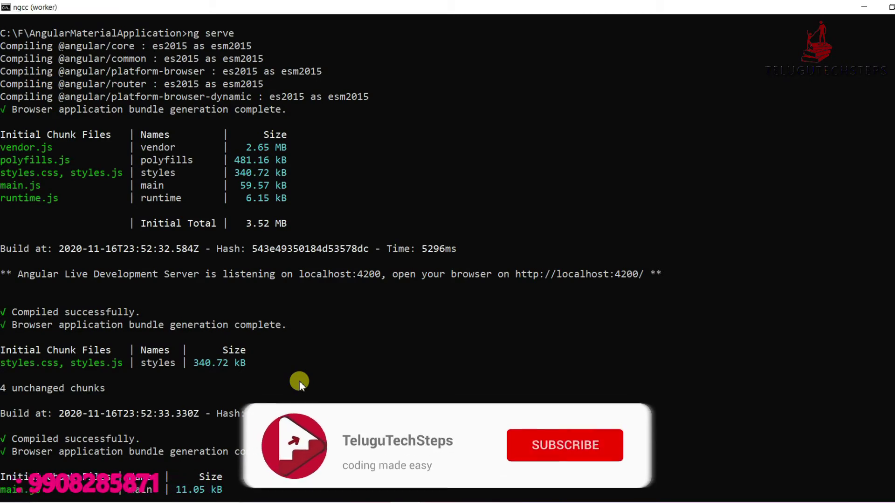
Step: Stop the running ng serve process in the Command Prompt, confirm terminating the batch job, and clear the console
{"action": "scroll", "coordinate": [366, 383], "scroll_direction": "down", "scroll_amount": 6}
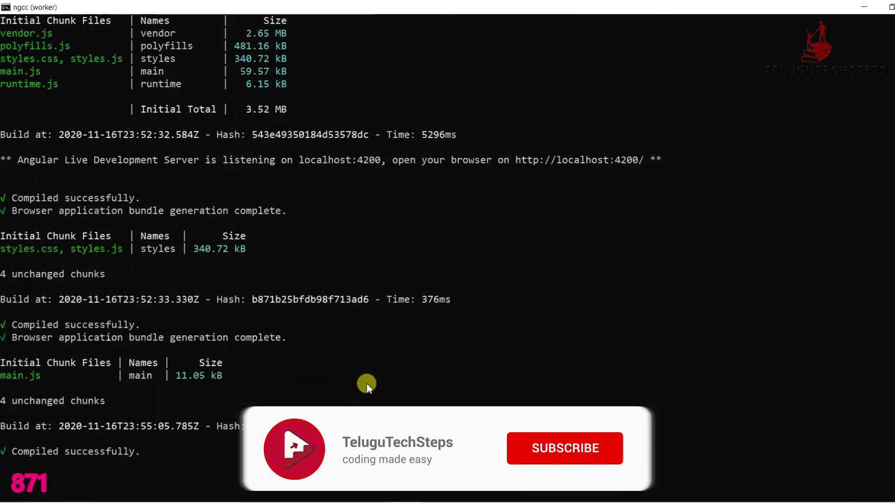
{"action": "key", "text": "ctrl+c"}
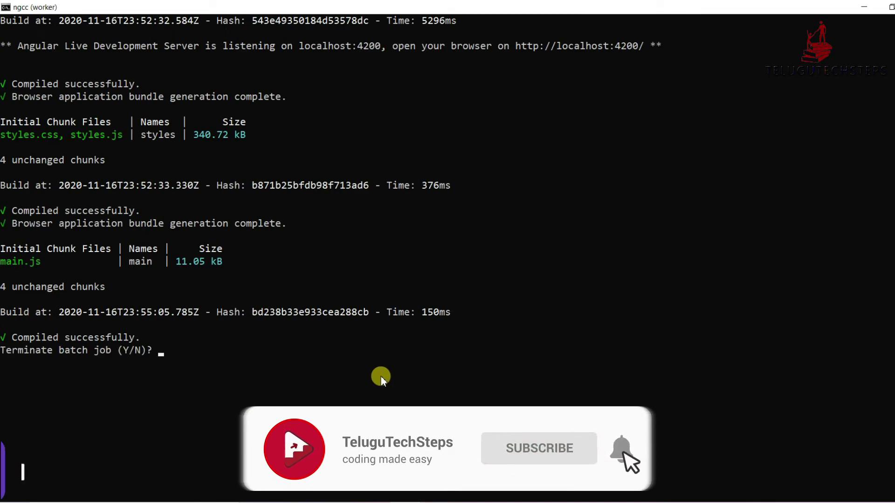
{"action": "type", "text": "y"}
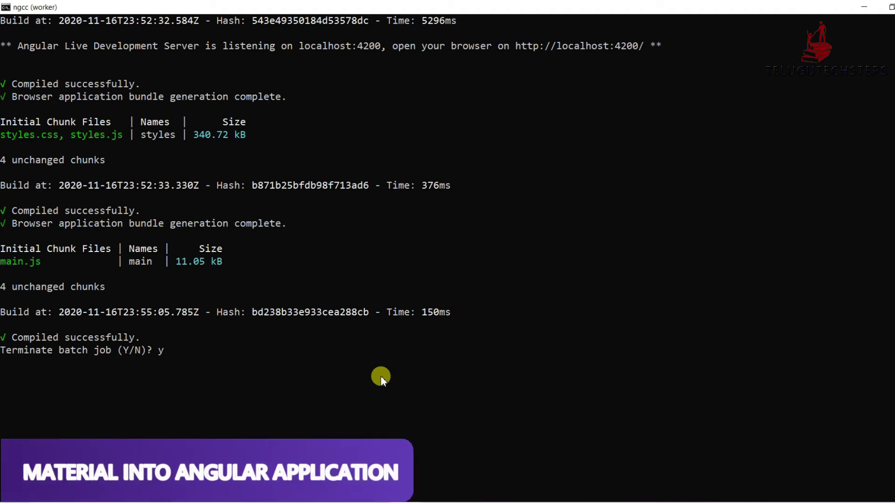
{"action": "key", "text": "Return"}
{"action": "type", "text": "cls"}
{"action": "key", "text": "Return"}
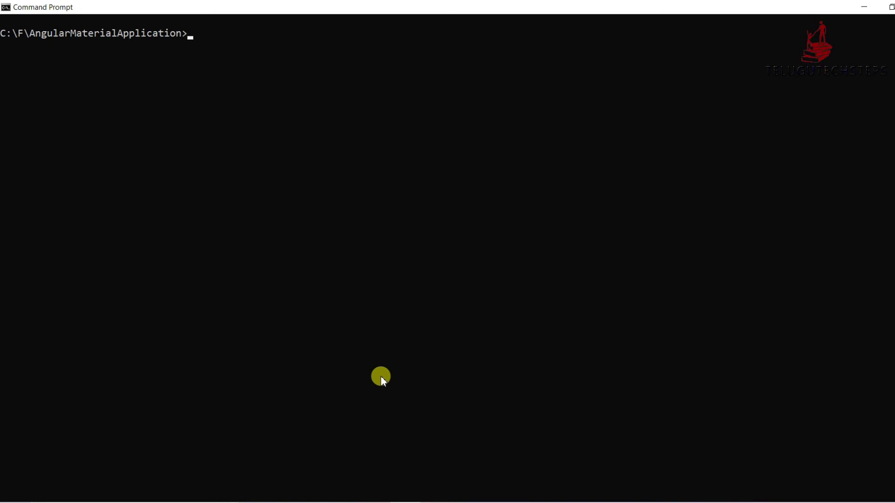
{"action": "type", "text": "ng add"}
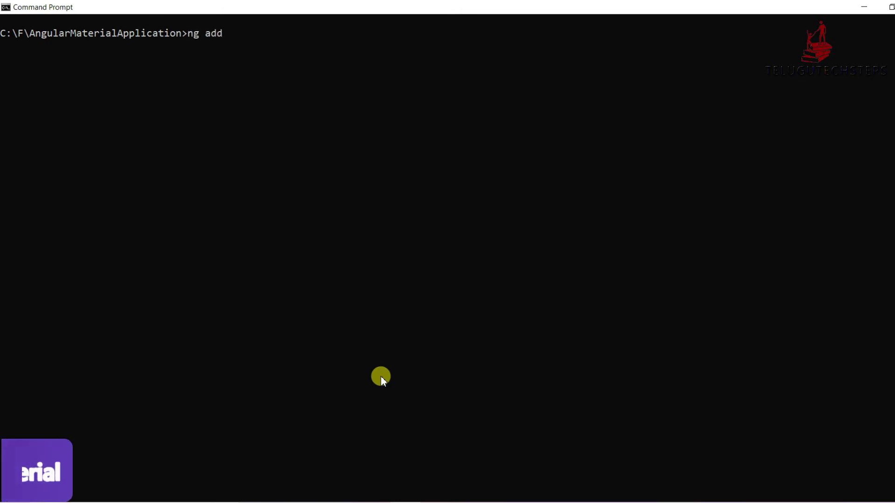
{"action": "type", "text": " @angular"}
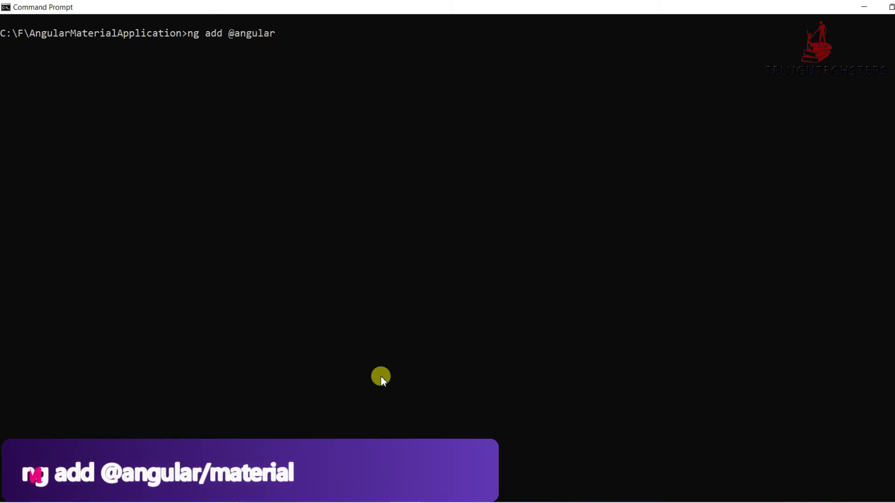
{"action": "type", "text": "/material"}
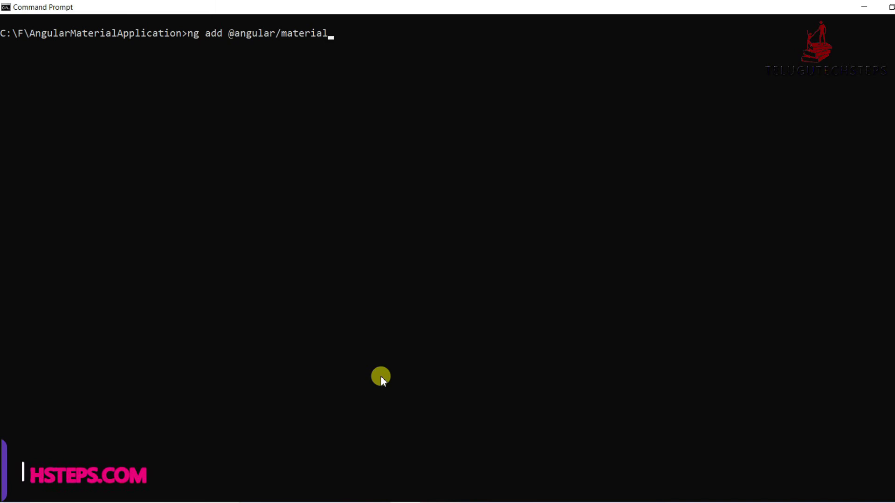
{"action": "key", "text": "Return"}
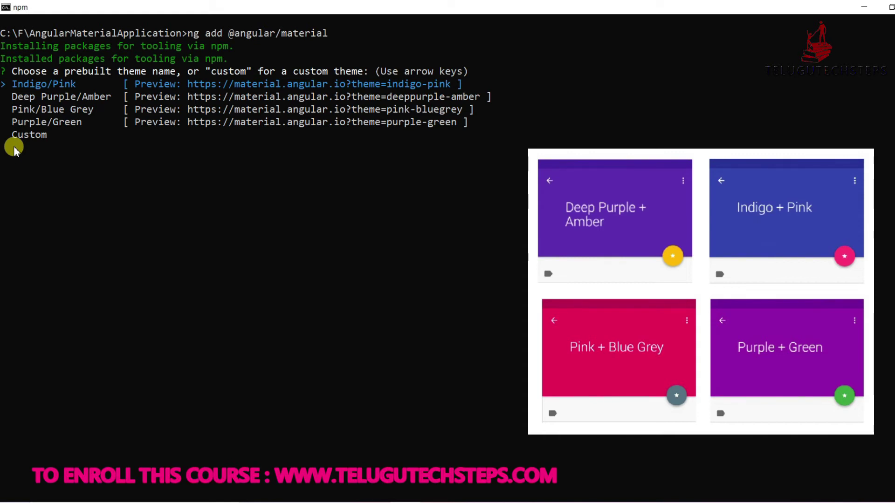
Step: Choose the Indigo/Pink prebuilt theme and answer yes to both global typography styles and browser animations
{"action": "key", "text": "Return"}
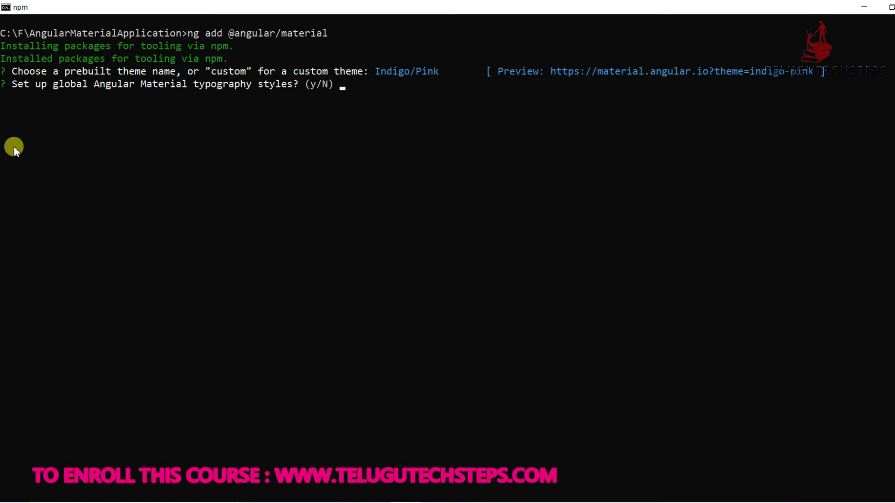
{"action": "type", "text": "y"}
{"action": "key", "text": "Return"}
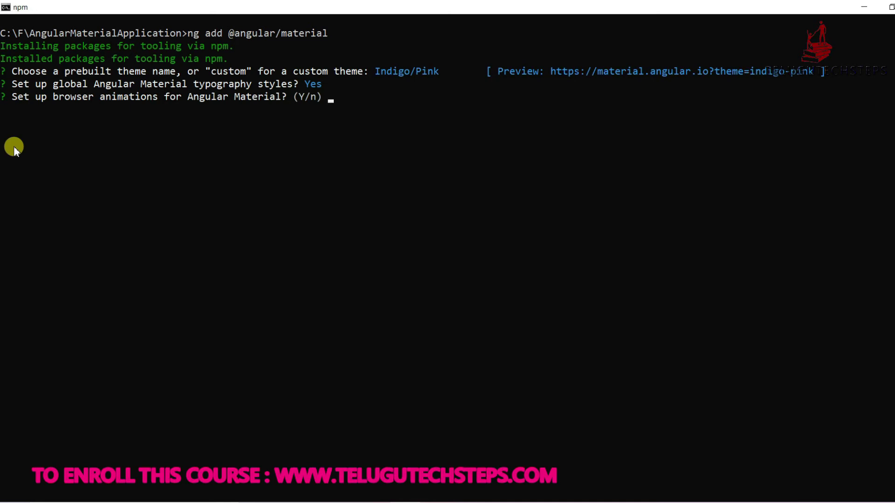
{"action": "type", "text": "y"}
{"action": "key", "text": "Return"}
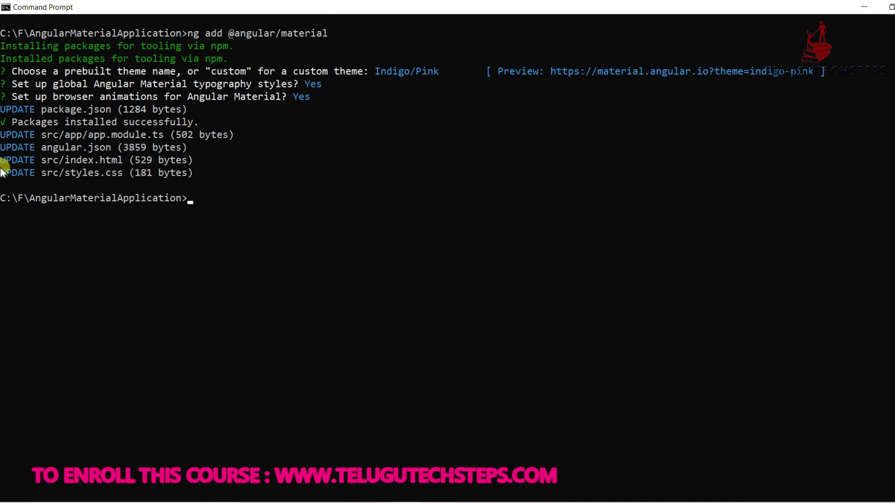
Step: Switch to Visual Studio Code and collapse the project's src folder in the file explorer
{"action": "mouse_move", "coordinate": [435, 495]}
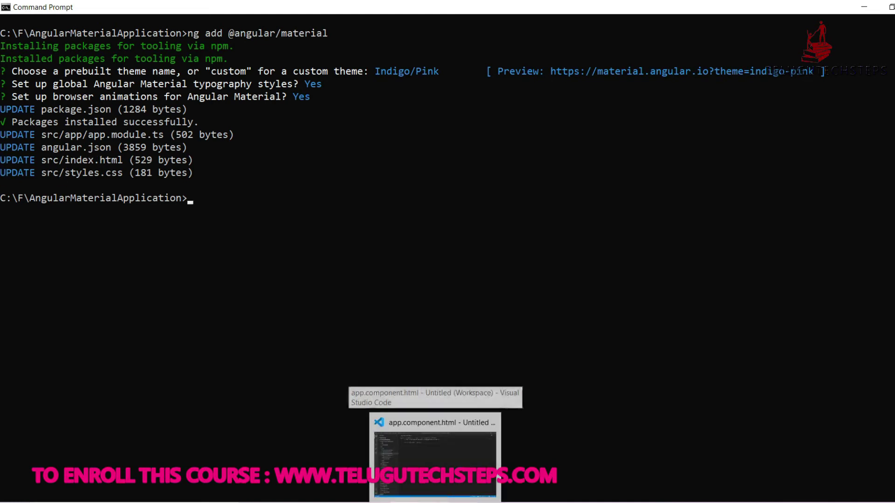
{"action": "left_click", "coordinate": [436, 446]}
{"action": "left_click", "coordinate": [60, 114]}
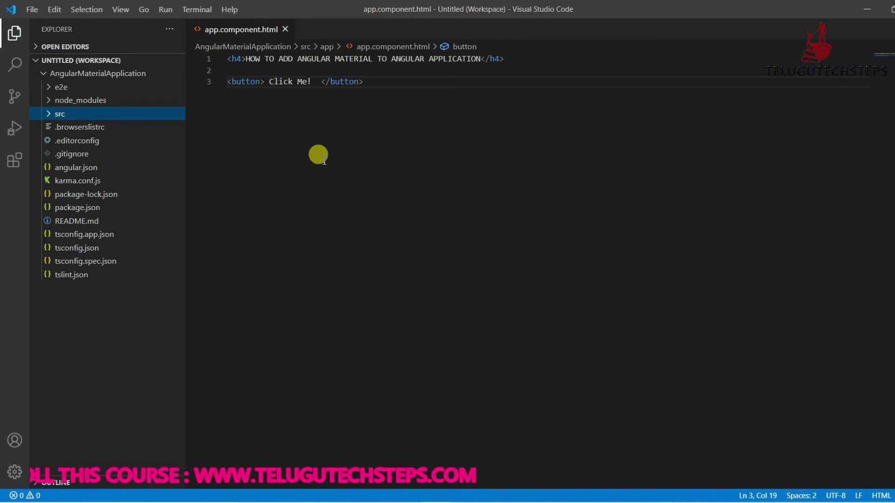
Step: View the AngularMaterialApplication page in the browser at a larger zoom, and return to app.component.html in Visual Studio Code
{"action": "key", "text": "alt+Tab"}
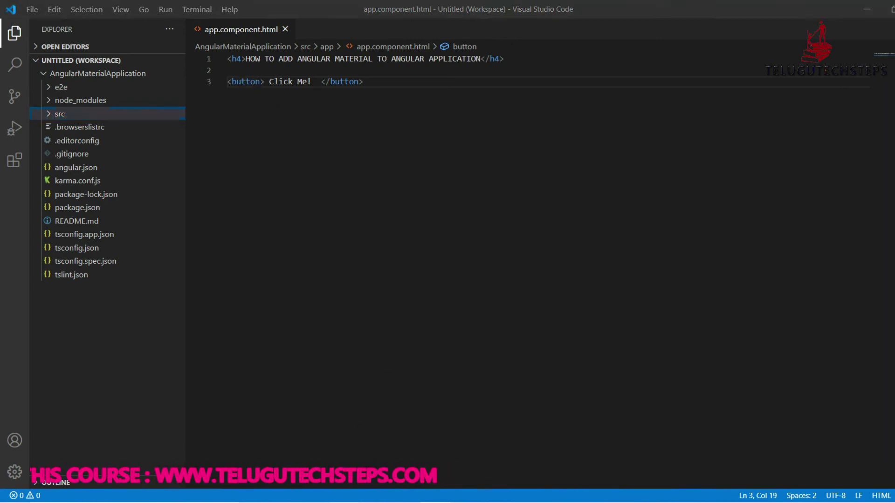
{"action": "left_click", "coordinate": [212, 10]}
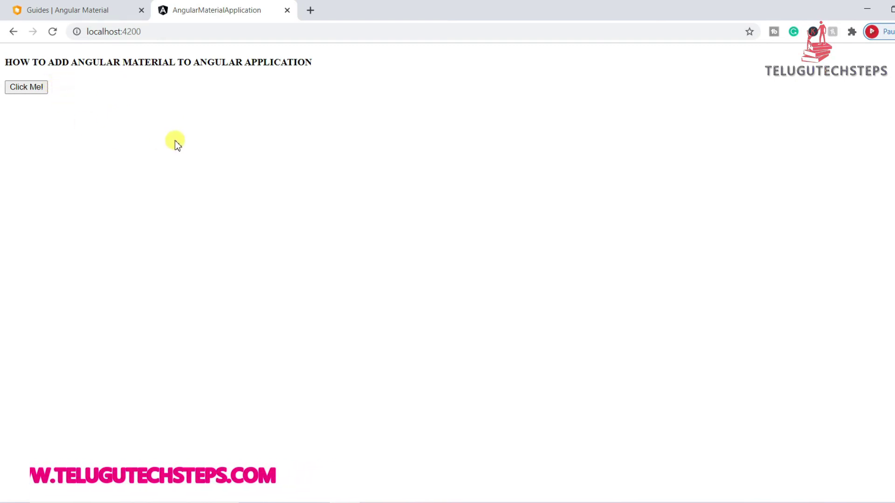
{"action": "key", "text": "ctrl+plus"}
{"action": "key", "text": "ctrl+plus"}
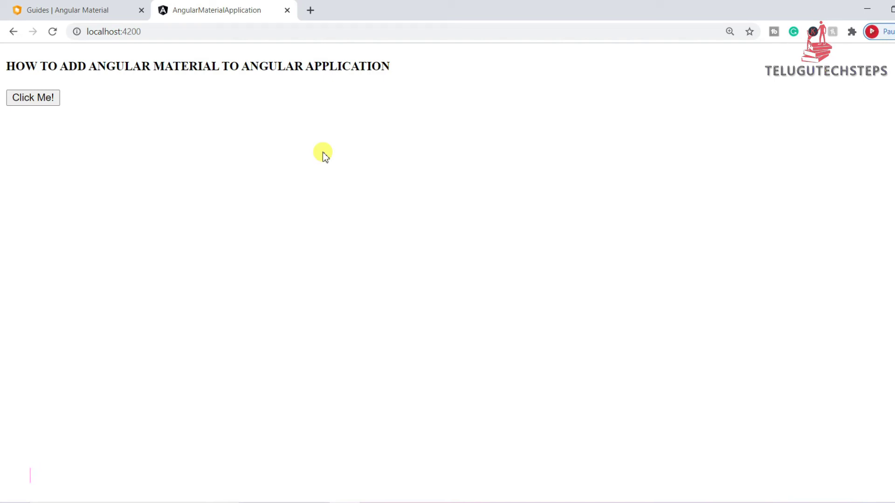
{"action": "key", "text": "alt+Tab"}
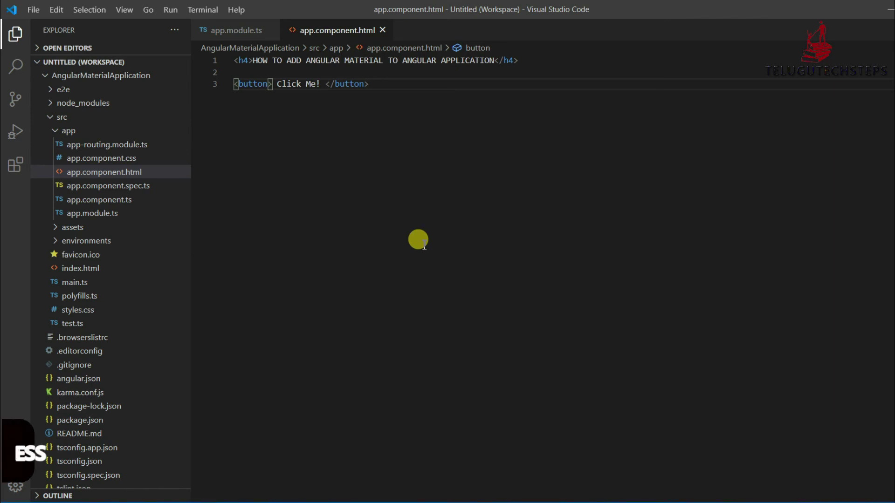